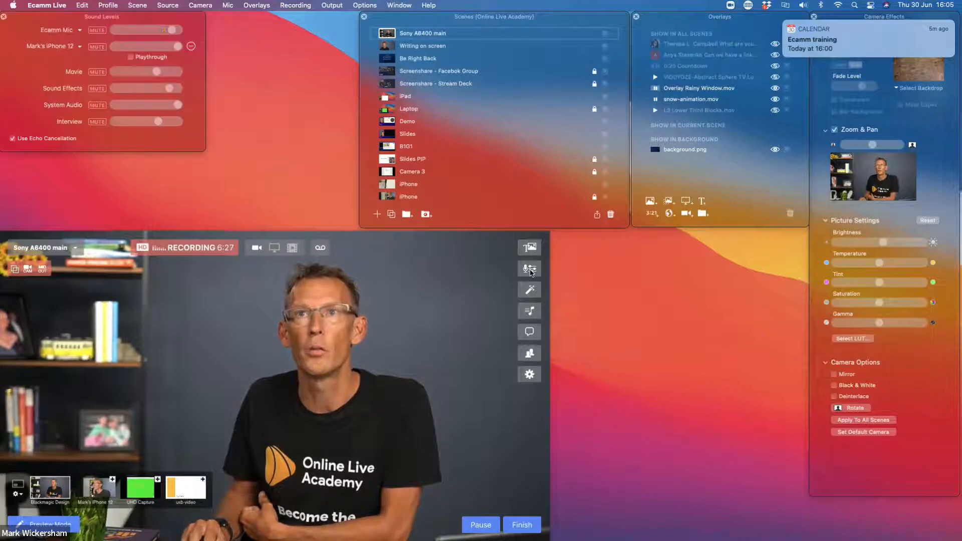
# Lengthen the Scenes window to show more of the scene list, and briefly expand and collapse the Videos folder
pyautogui.click(531, 293)
pyautogui.click(531, 294)
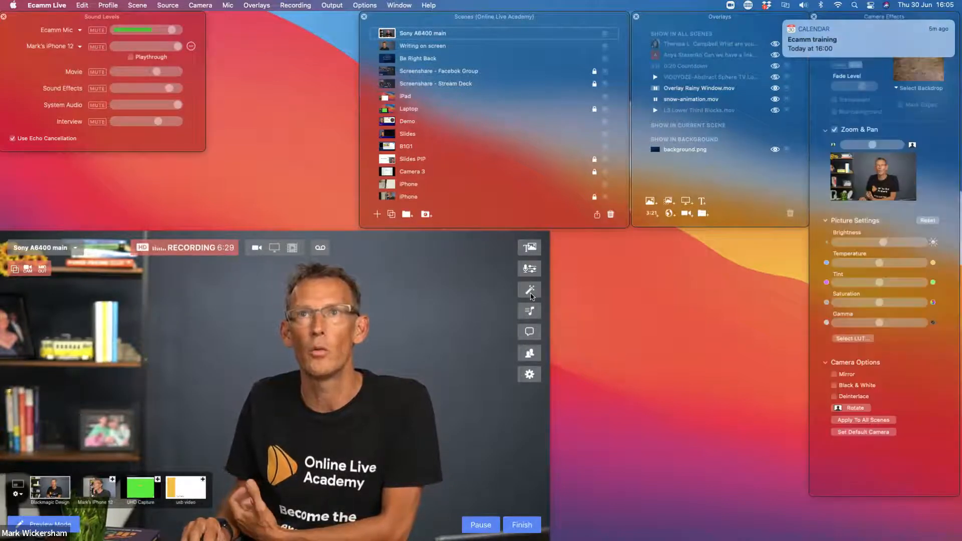
pyautogui.moveTo(437, 16)
pyautogui.mouseDown()
pyautogui.moveTo(431, 63)
pyautogui.moveTo(417, 80)
pyautogui.moveTo(421, 16)
pyautogui.moveTo(436, 13)
pyautogui.mouseUp()
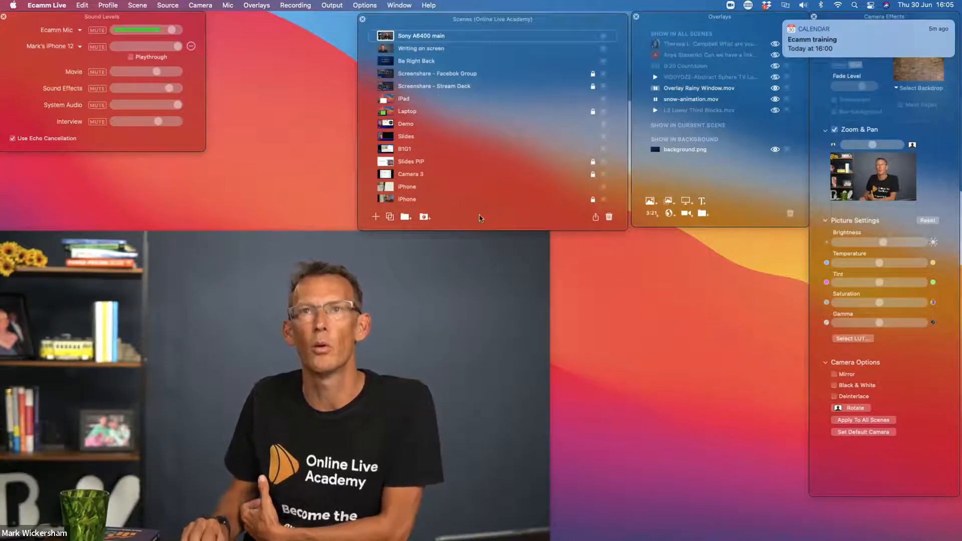
pyautogui.moveTo(479, 232); pyautogui.dragTo(474, 404)
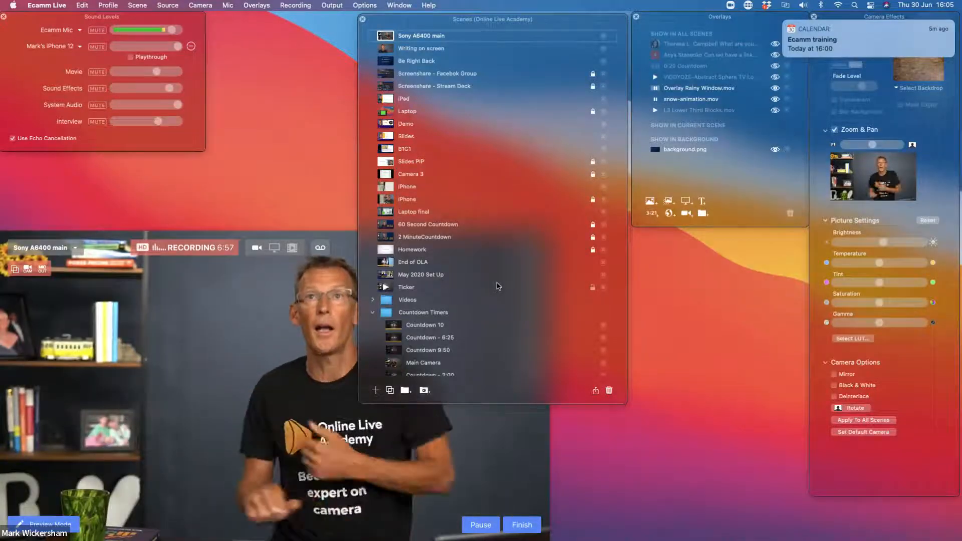
pyautogui.click(373, 301)
pyautogui.click(373, 301)
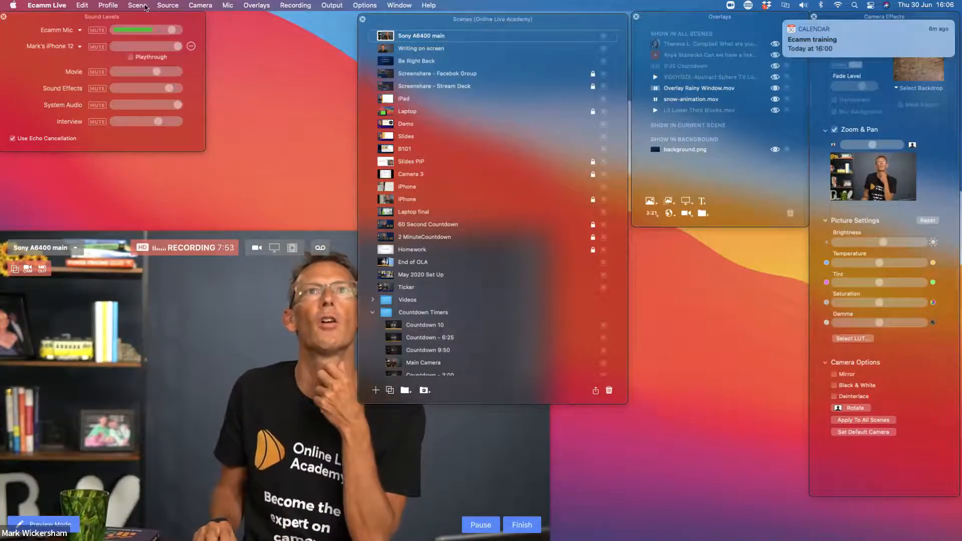
# Look over the available profile and scene commands without choosing any of them
pyautogui.click(108, 5)
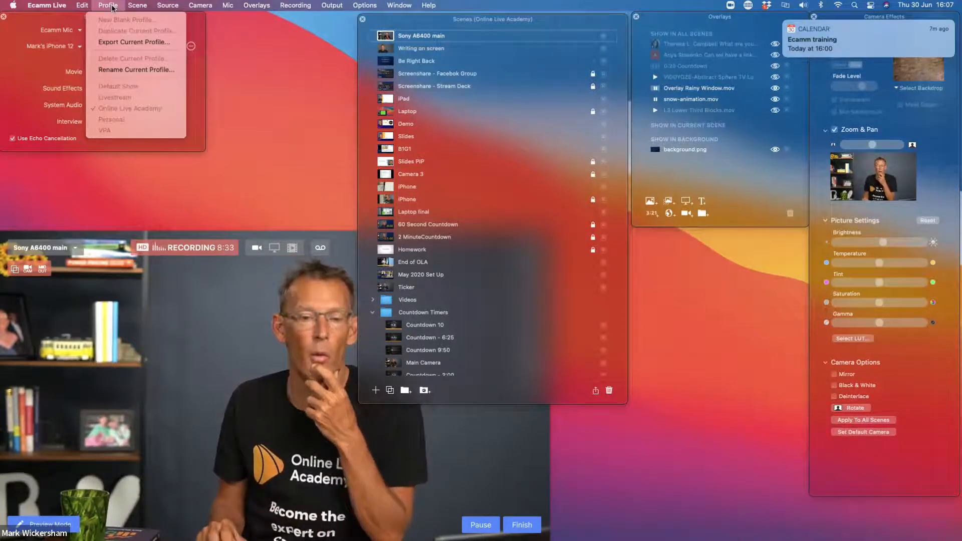
pyautogui.moveTo(127, 10)
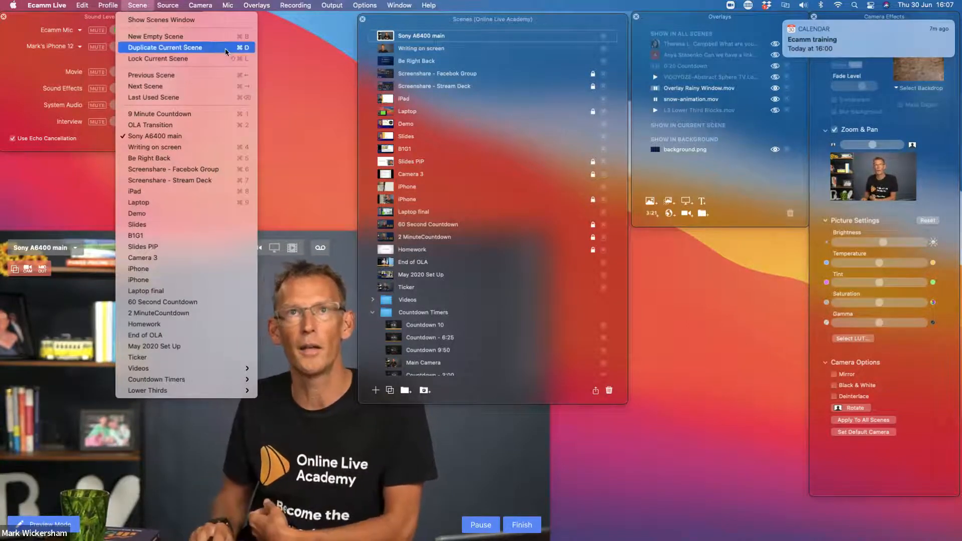
pyautogui.click(306, 95)
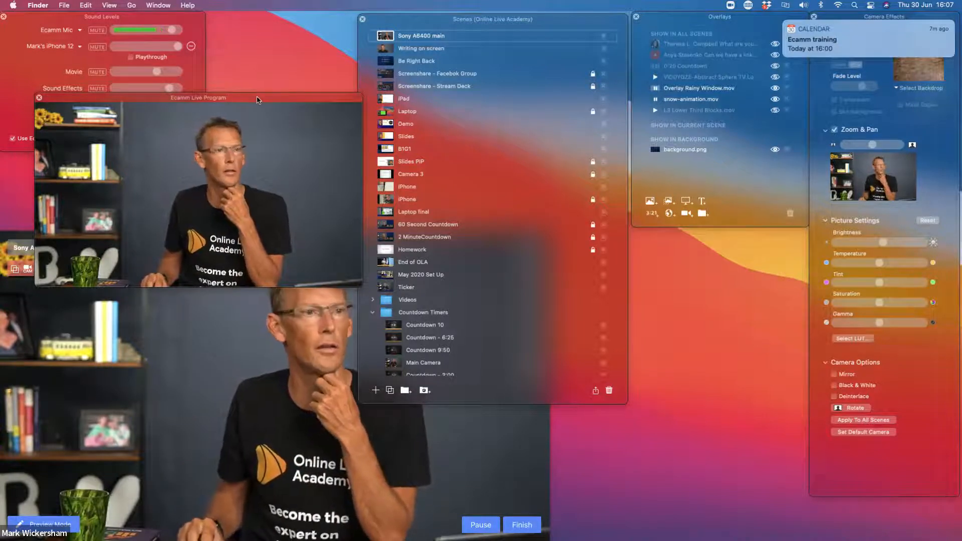
# Move the Ecamm Live Program window clear above the main video window, and review the list of profiles
pyautogui.moveTo(257, 100); pyautogui.dragTo(229, 41)
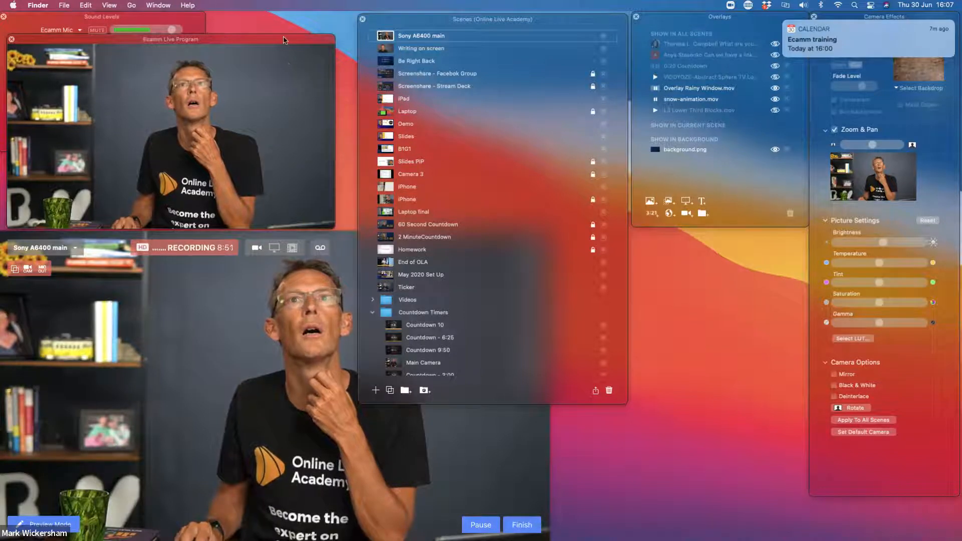
pyautogui.click(316, 283)
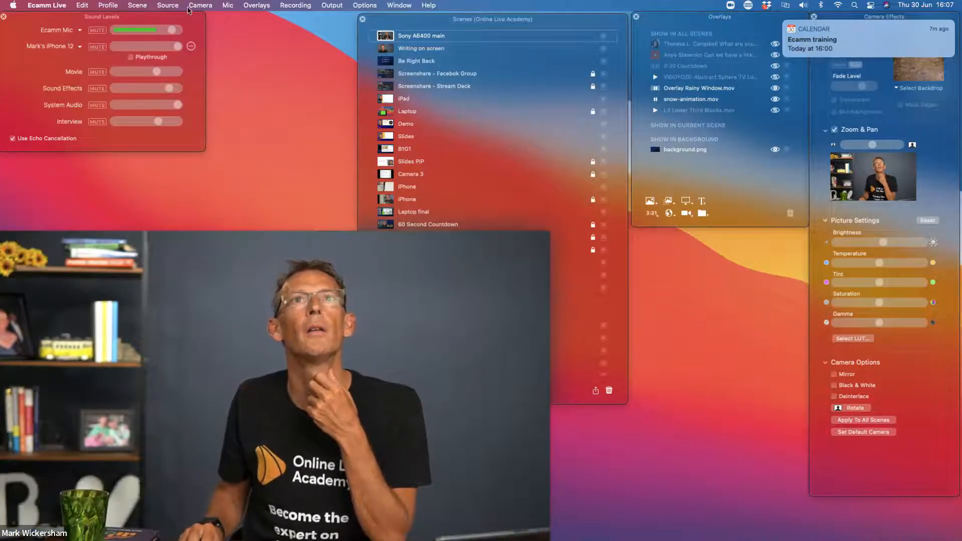
pyautogui.click(102, 5)
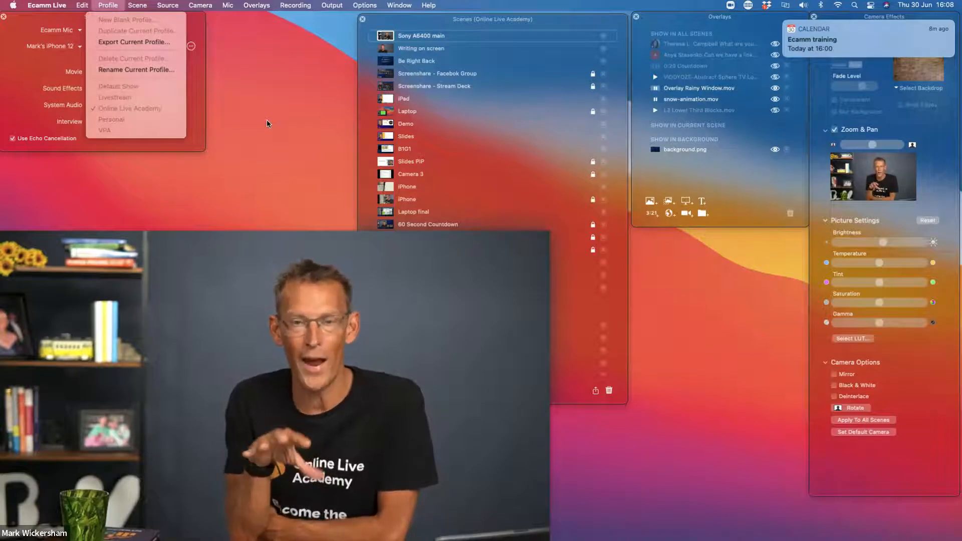
pyautogui.click(266, 154)
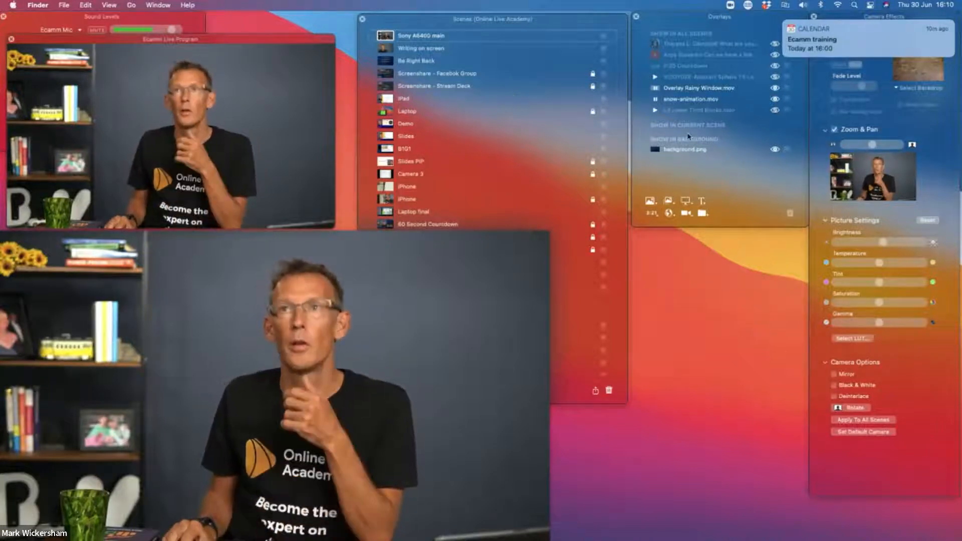
# Shift and lengthen the Overlays window, and move background.png into the current scene group and back to the background group
pyautogui.moveTo(693, 20); pyautogui.dragTo(670, 24)
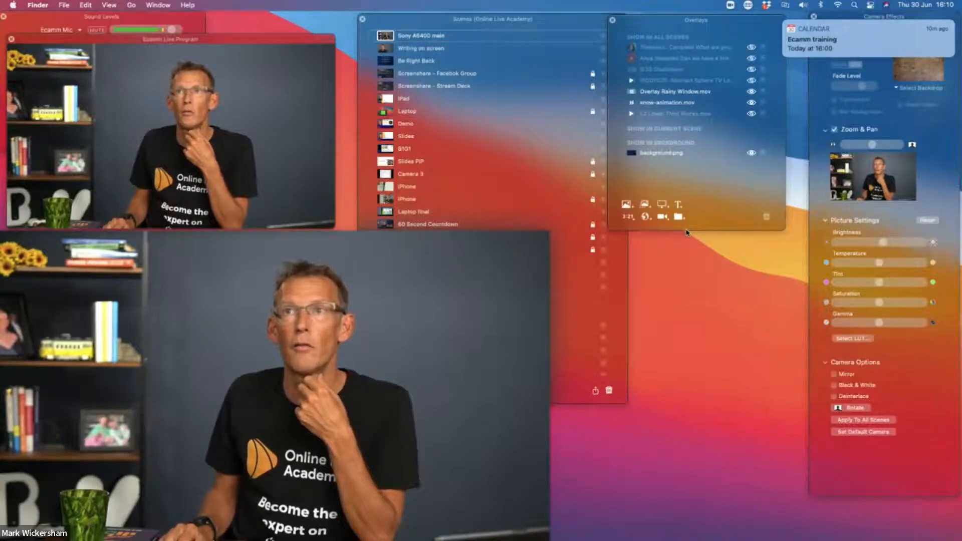
pyautogui.moveTo(687, 231); pyautogui.dragTo(688, 332)
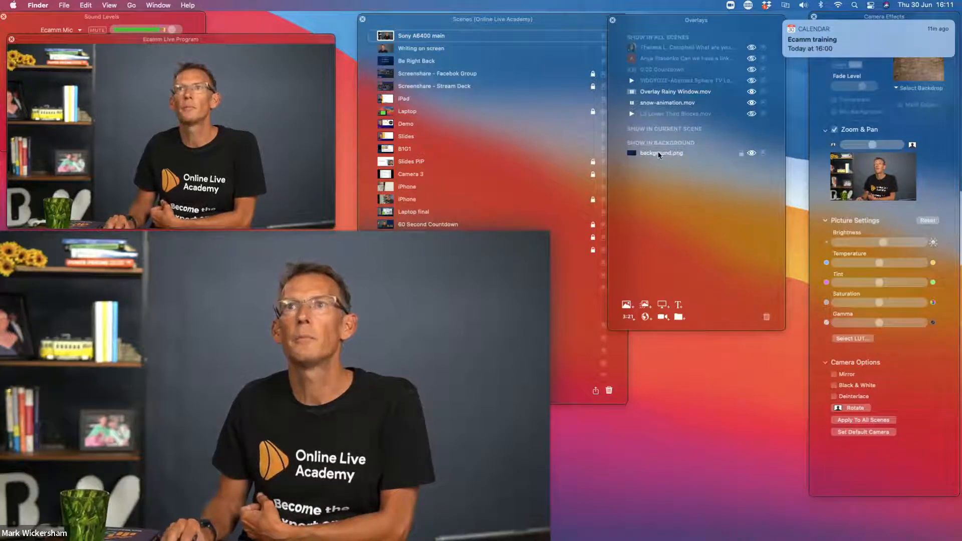
pyautogui.moveTo(660, 153); pyautogui.dragTo(660, 142)
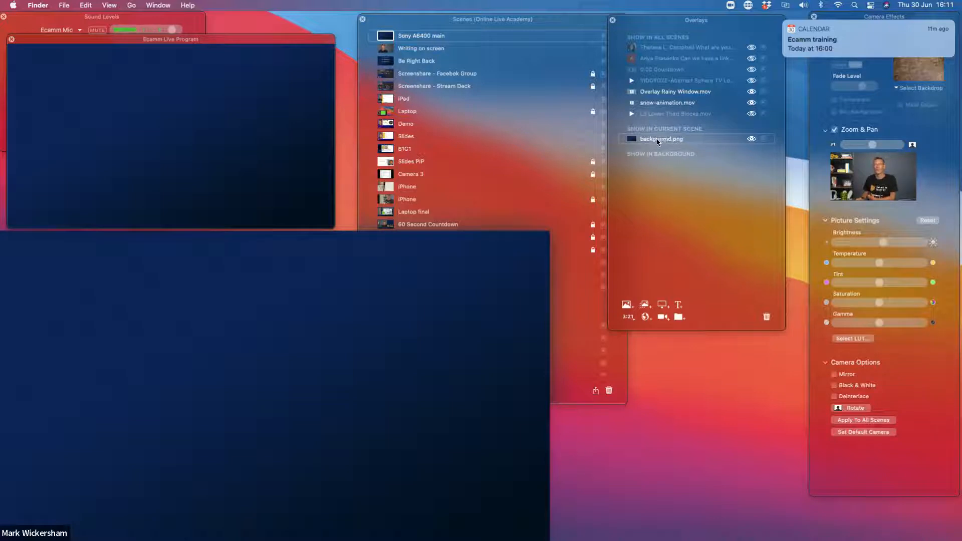
pyautogui.moveTo(658, 141); pyautogui.dragTo(659, 163)
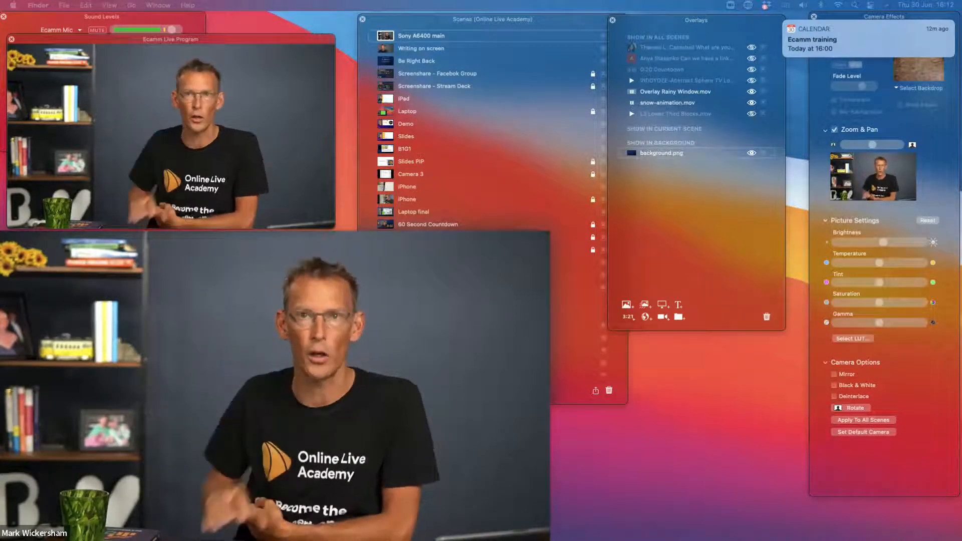
# Reposition and slightly enlarge the main video window, and bring the Scenes window to the front
pyautogui.moveTo(453, 270)
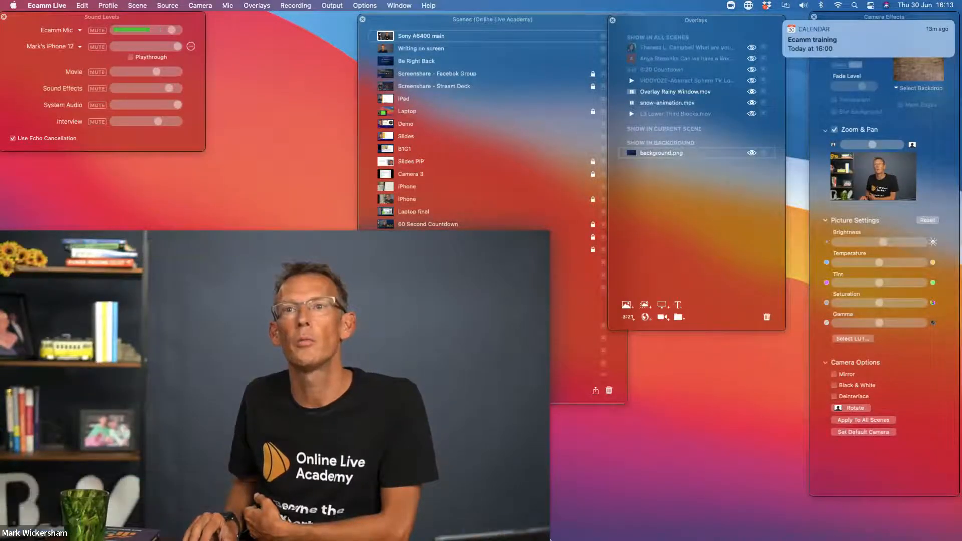
pyautogui.moveTo(358, 304); pyautogui.dragTo(358, 264)
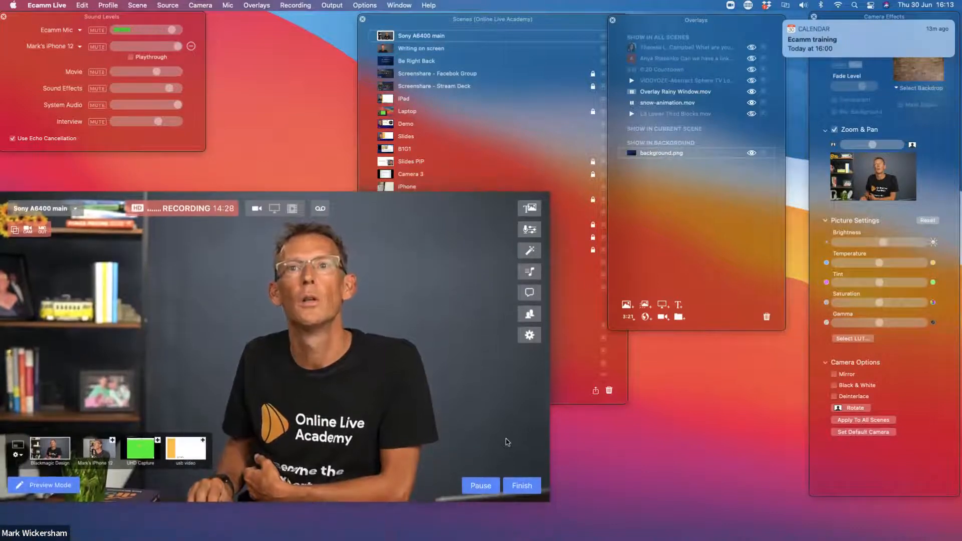
pyautogui.moveTo(549, 502)
pyautogui.mouseDown()
pyautogui.moveTo(529, 487)
pyautogui.moveTo(552, 501)
pyautogui.mouseUp()
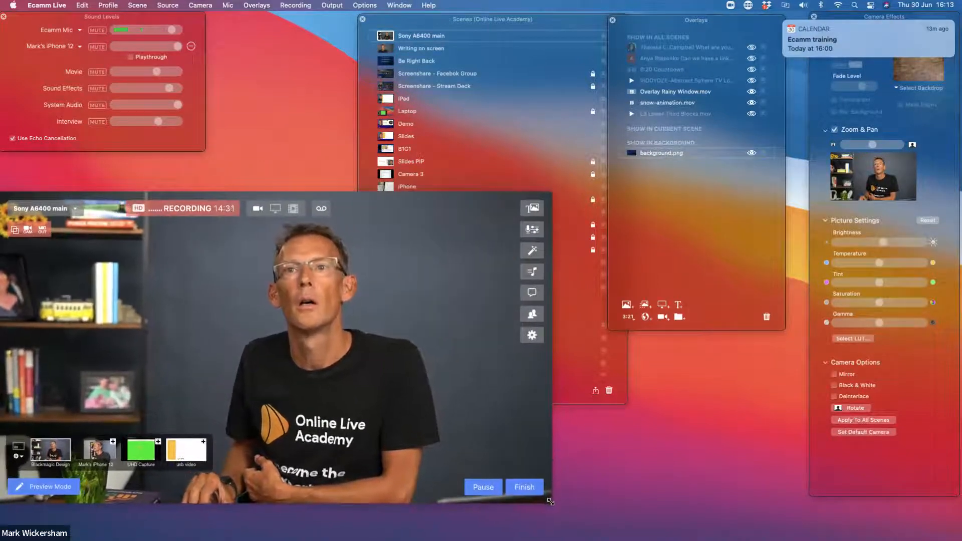
pyautogui.moveTo(493, 443); pyautogui.dragTo(512, 457)
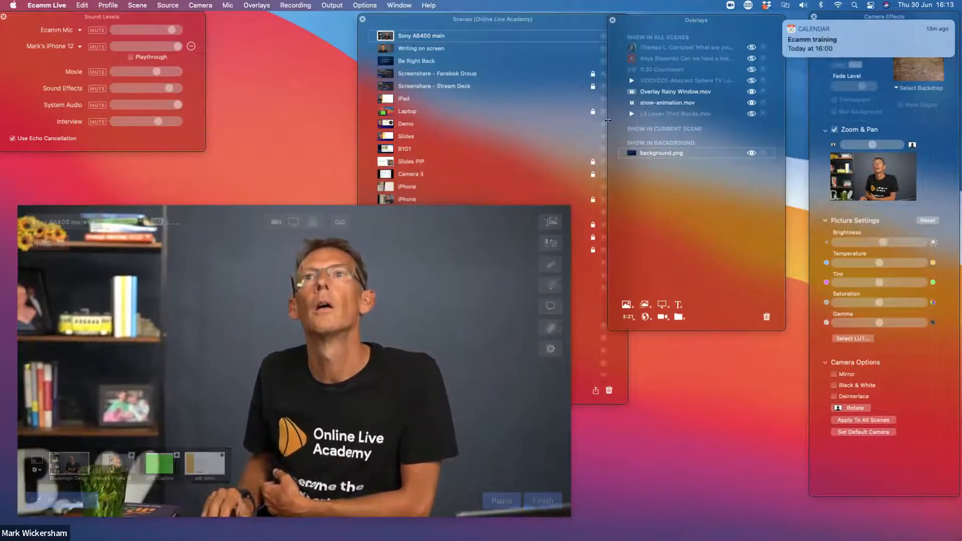
pyautogui.click(565, 23)
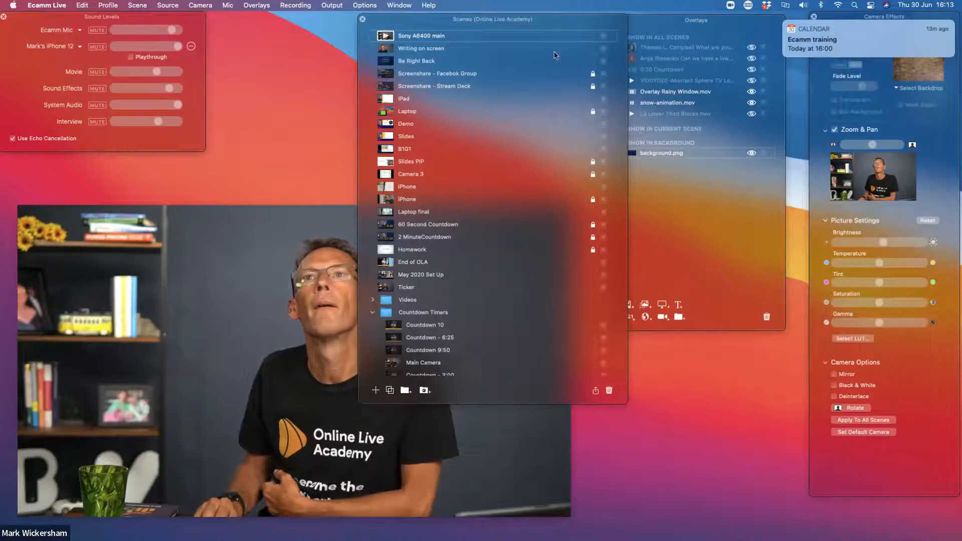
# Switch the live output to the Slides scene and bring back the program monitor
pyautogui.moveTo(549, 459)
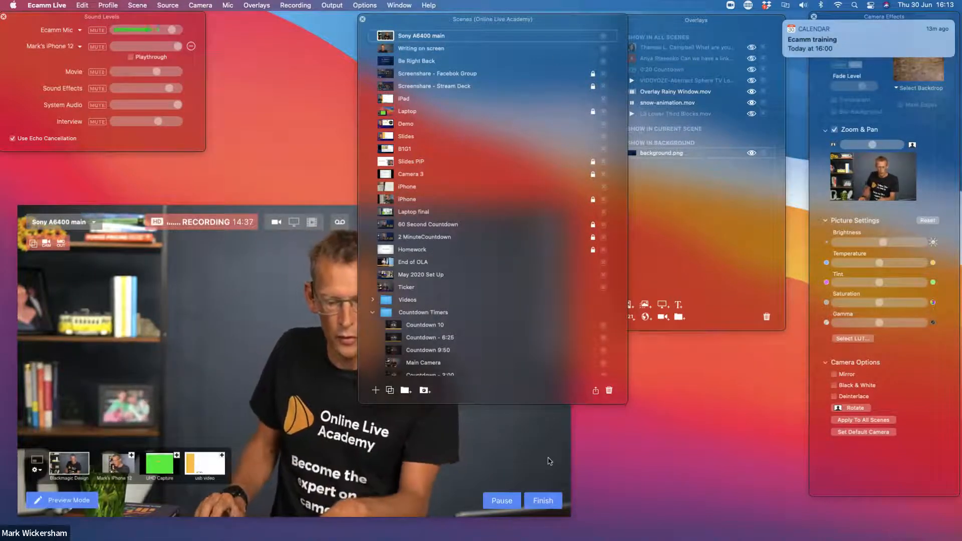
pyautogui.press('super+9')
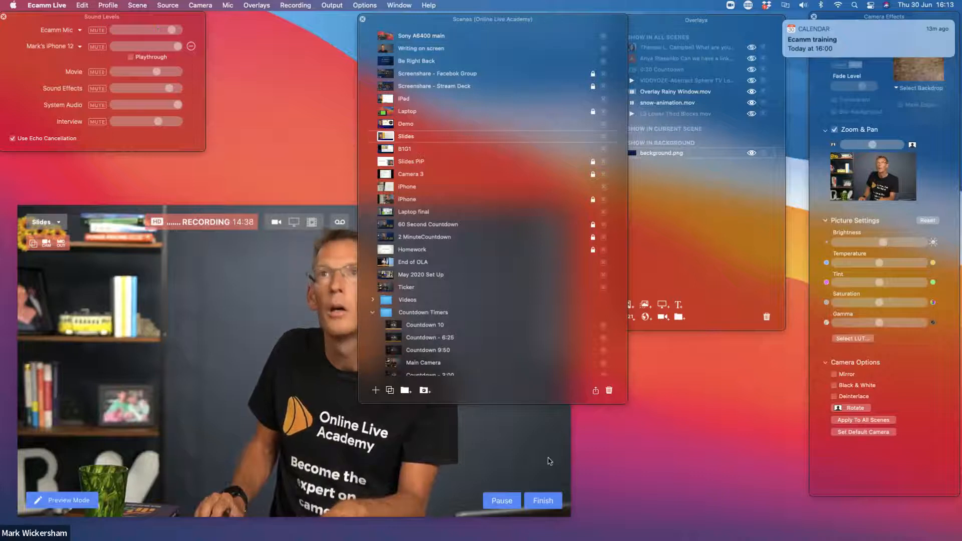
pyautogui.click(659, 389)
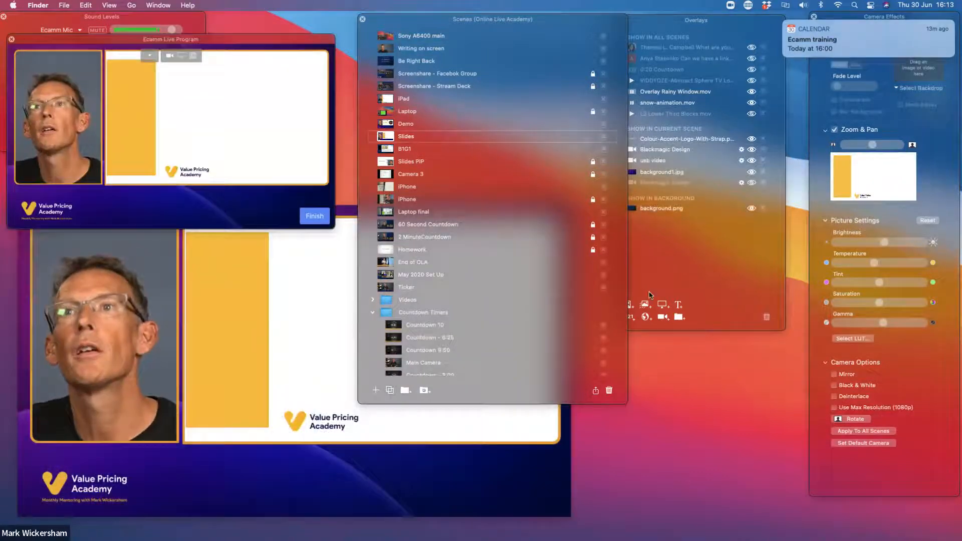
# Move the Scenes window below the Overlays window and place the Ecamm Live Program window beside Sound Levels
pyautogui.moveTo(561, 21); pyautogui.dragTo(500, 18)
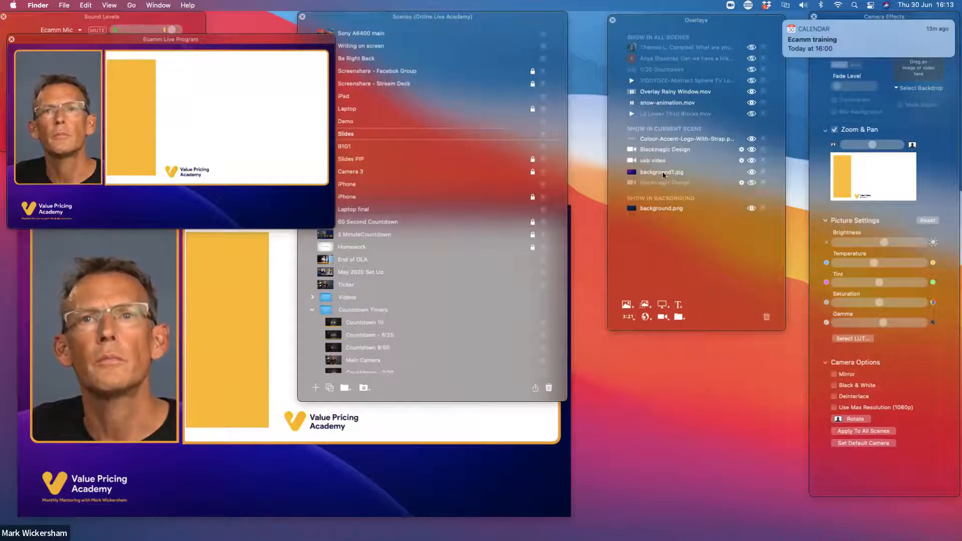
pyautogui.moveTo(307, 492)
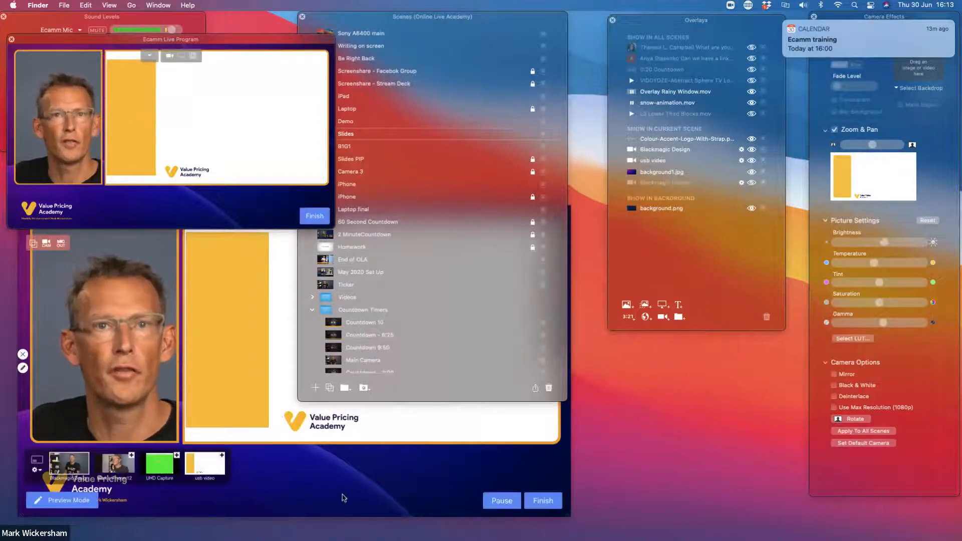
pyautogui.moveTo(410, 17); pyautogui.dragTo(696, 409)
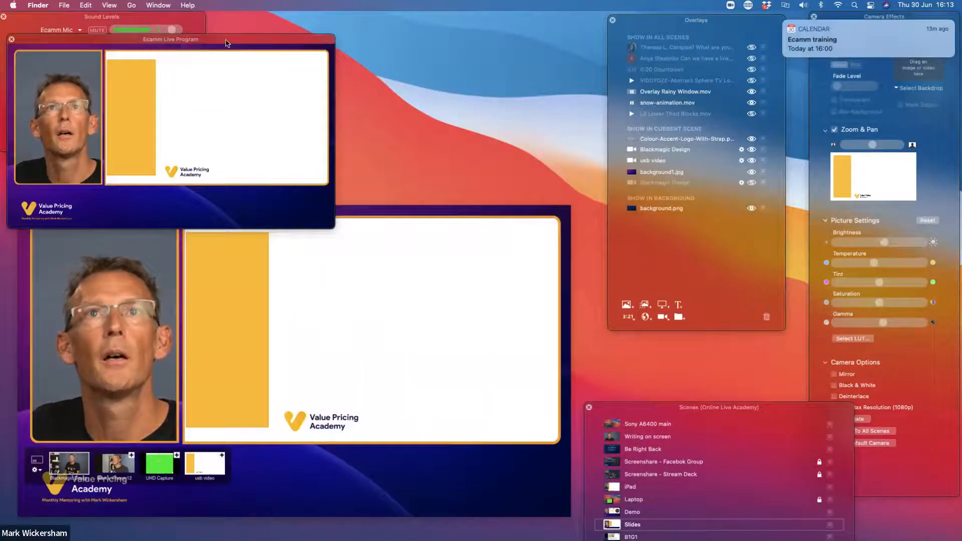
pyautogui.moveTo(226, 43); pyautogui.dragTo(444, 21)
# Hide the background1.jpg overlay in the Slides scene
pyautogui.moveTo(282, 486)
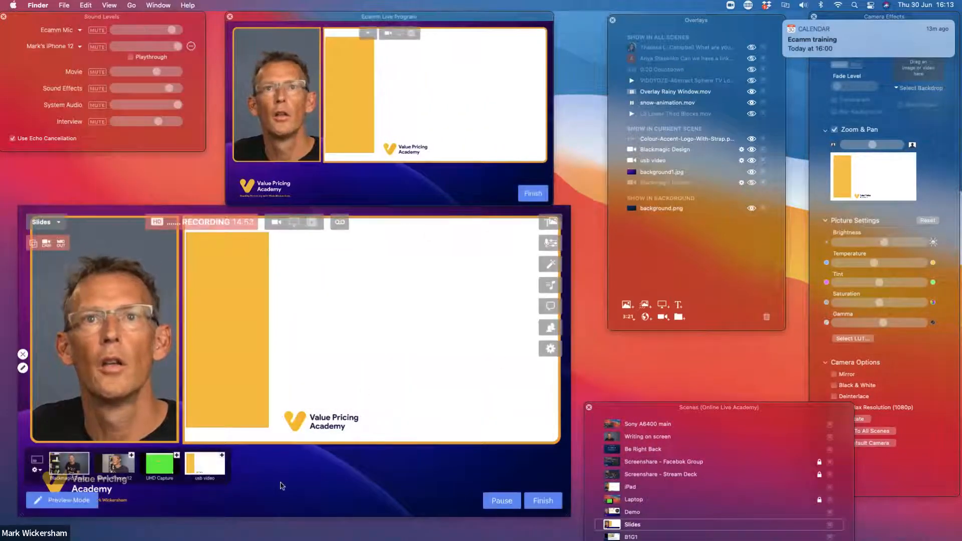
pyautogui.moveTo(665, 172); pyautogui.dragTo(663, 171)
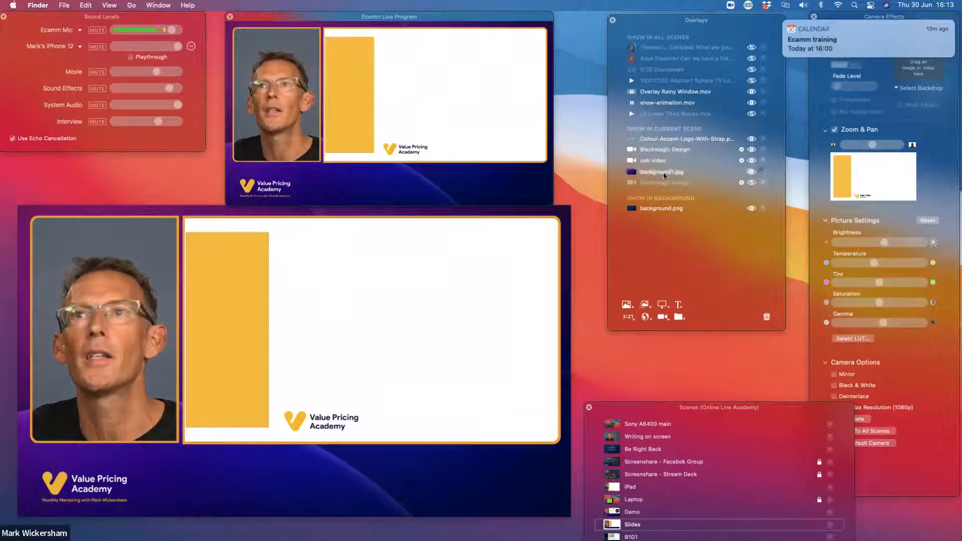
pyautogui.click(752, 172)
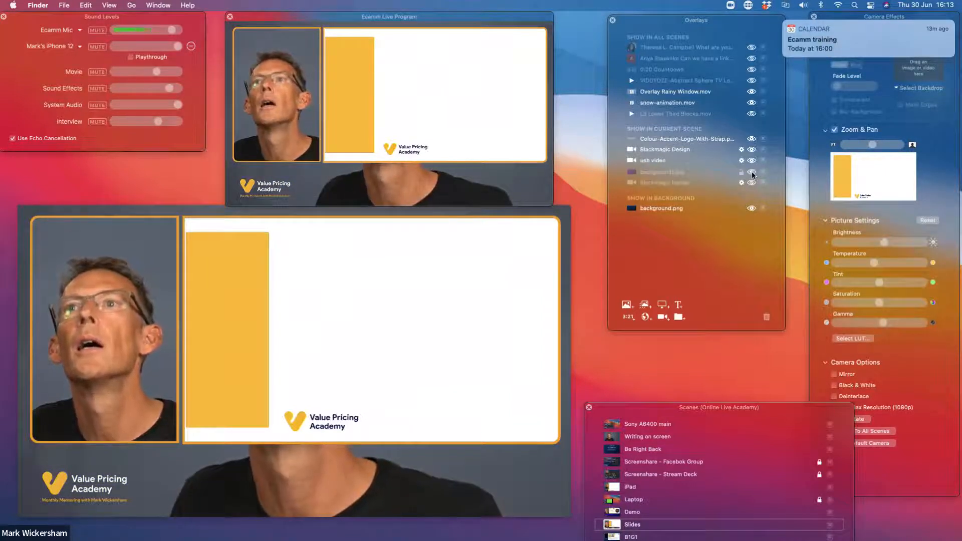
pyautogui.moveTo(106, 446)
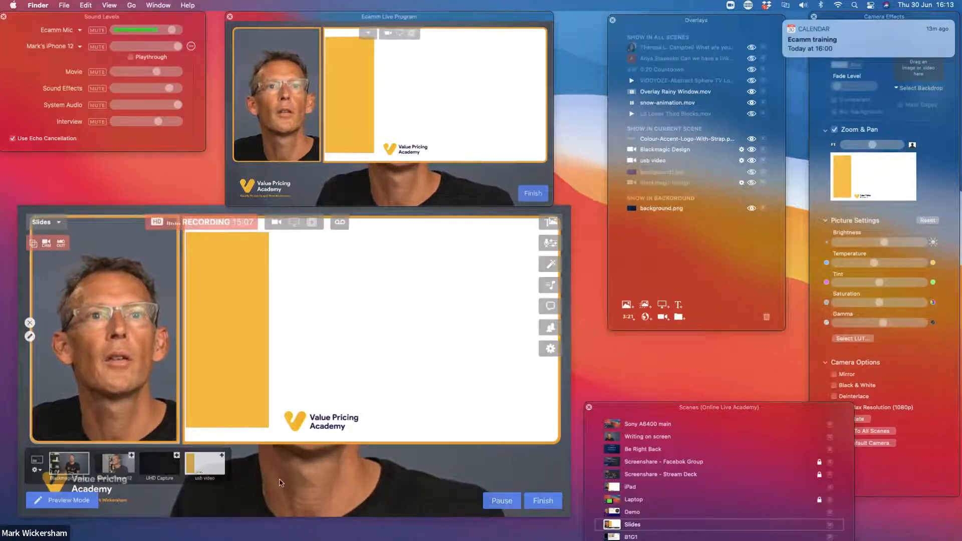
pyautogui.moveTo(359, 505)
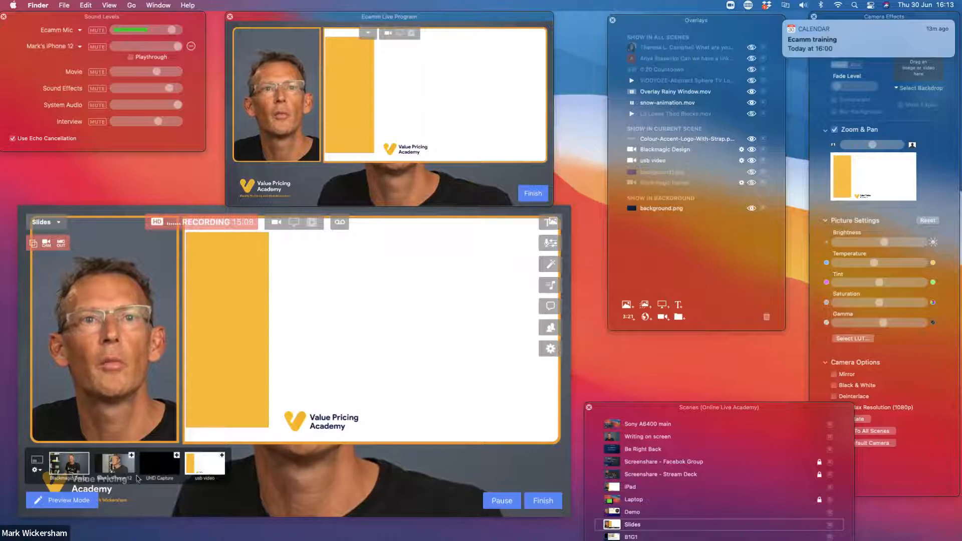
# Close the Ecamm Live Program window and move the Scenes window back between Sound Levels and Overlays
pyautogui.click(83, 460)
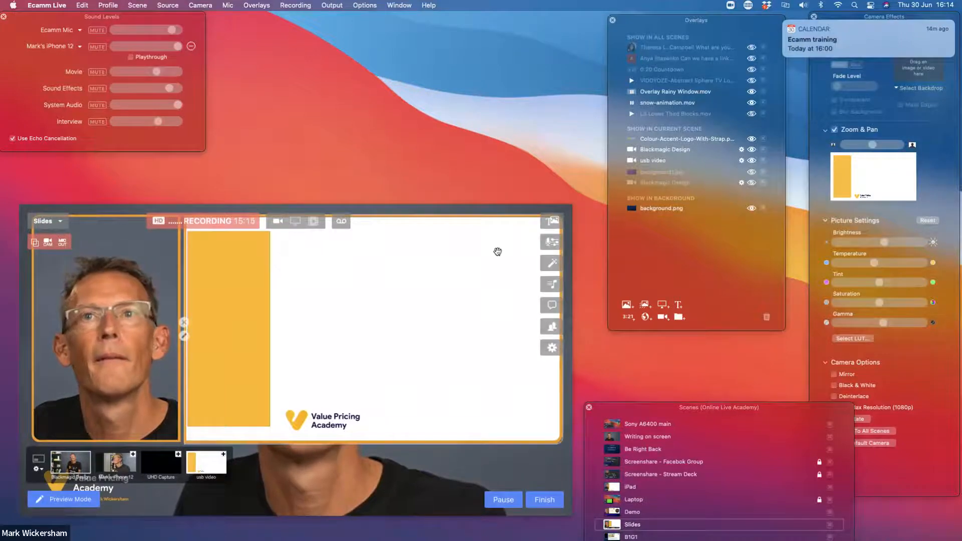
pyautogui.click(503, 151)
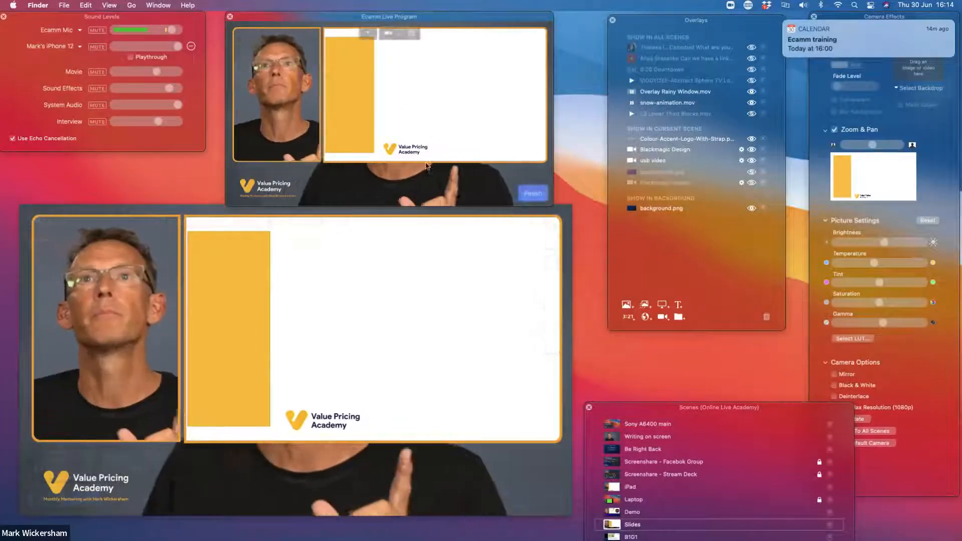
pyautogui.moveTo(678, 412); pyautogui.dragTo(591, 214)
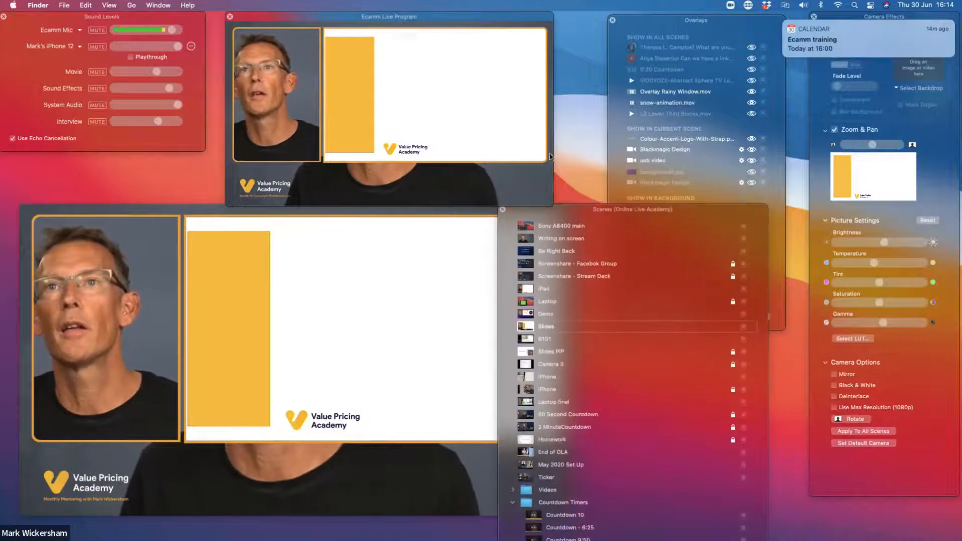
pyautogui.click(230, 17)
pyautogui.moveTo(572, 216); pyautogui.dragTo(428, 24)
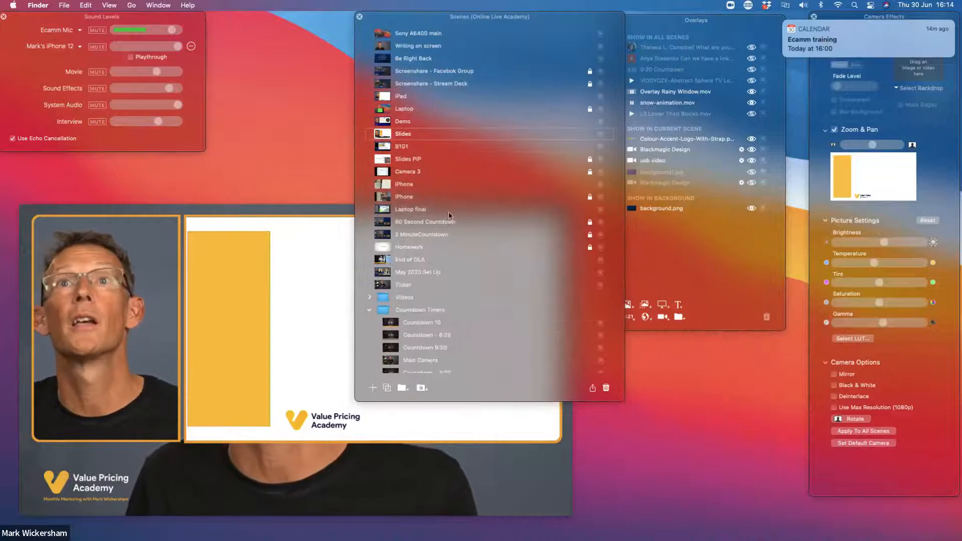
# Add a new scene below Slides with the Blackmagic Design camera overlay, enlarged to fill most of the frame and centred
pyautogui.click(373, 390)
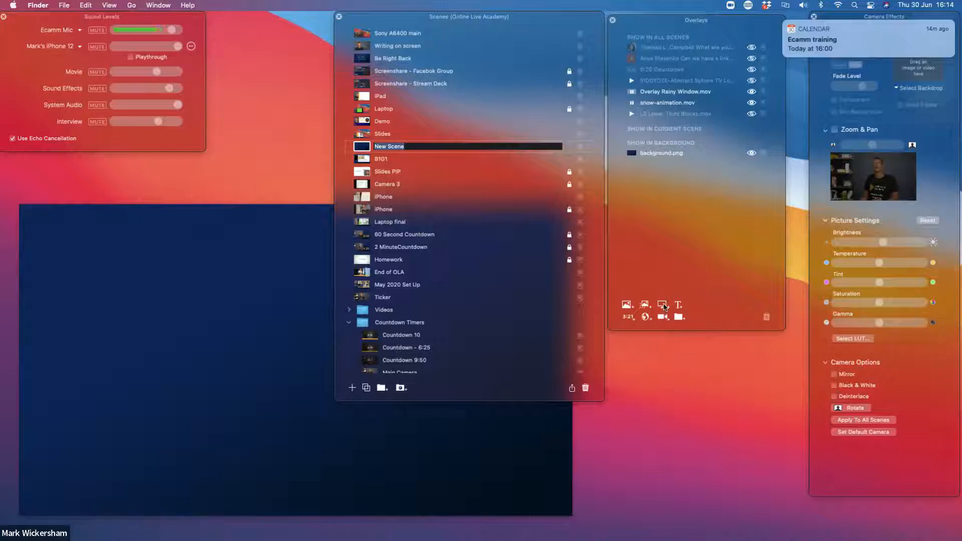
pyautogui.click(663, 319)
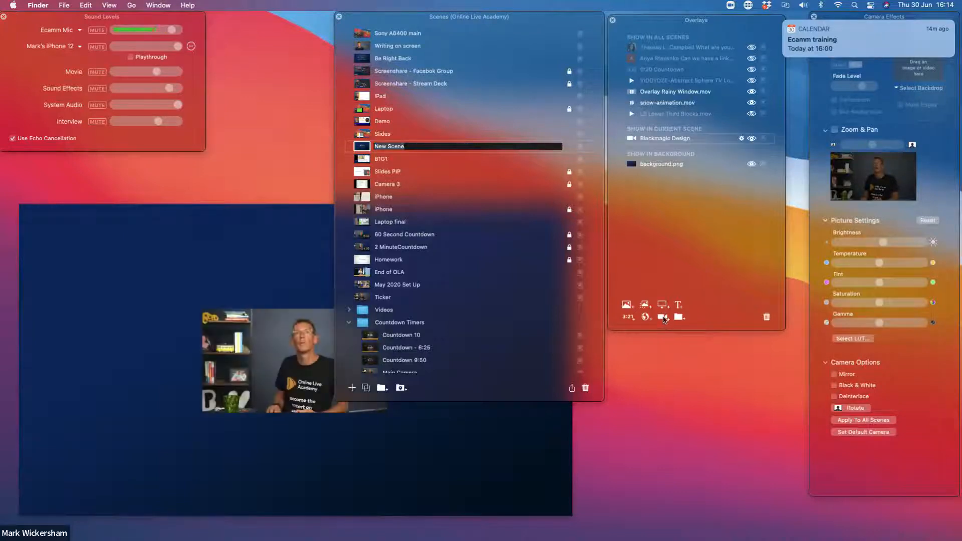
pyautogui.click(236, 355)
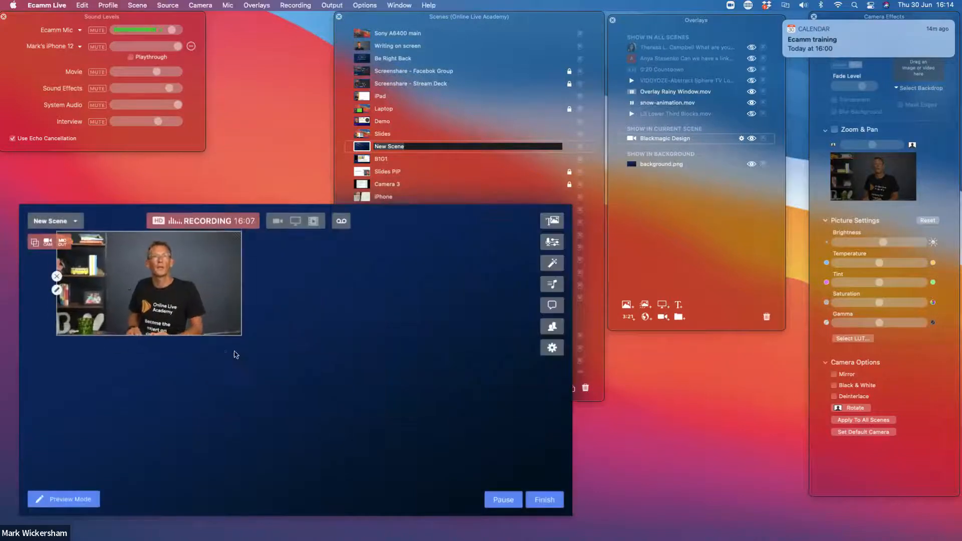
pyautogui.moveTo(238, 333); pyautogui.dragTo(519, 491)
pyautogui.moveTo(423, 443); pyautogui.dragTo(386, 426)
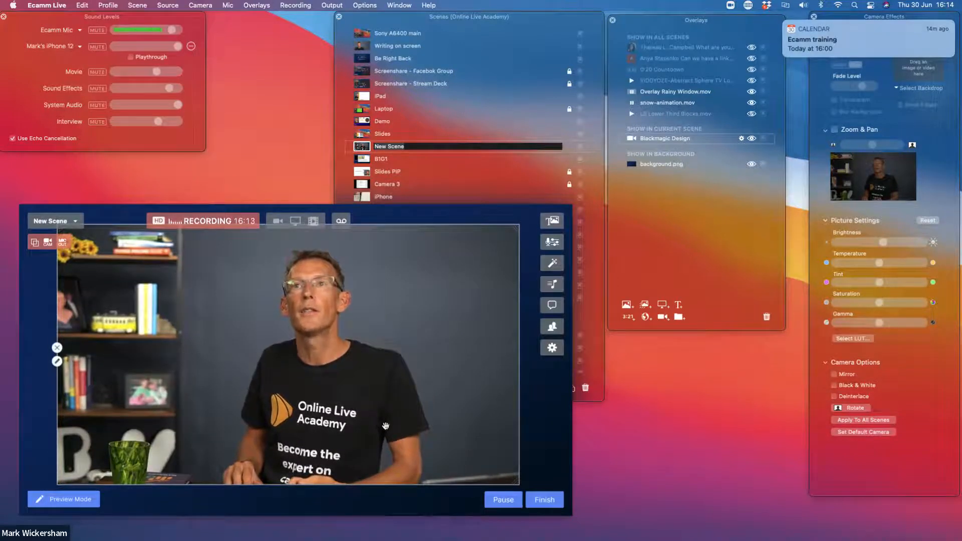
# Move background.png from the background section into the current scene, first above the Blackmagic Design camera overlay and finally below it
pyautogui.moveTo(662, 165); pyautogui.dragTo(652, 149)
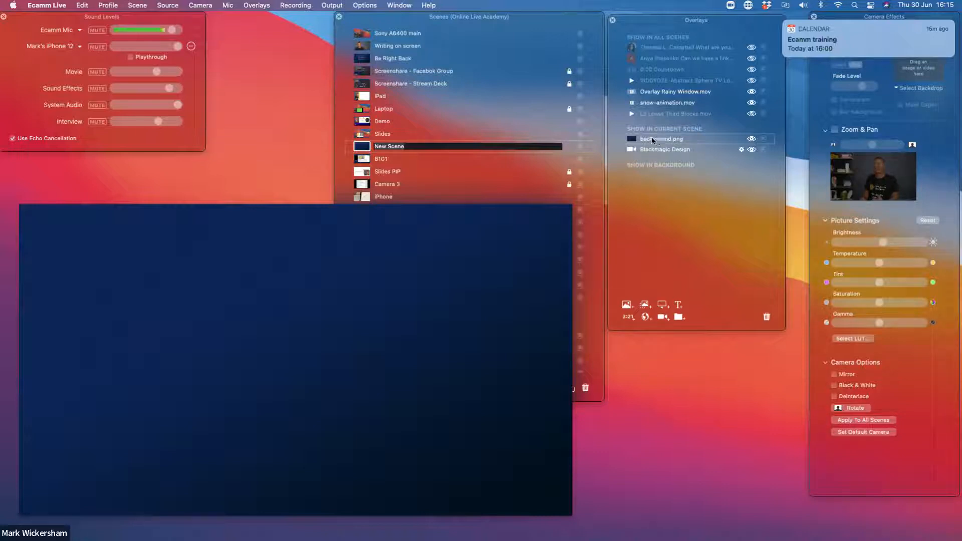
pyautogui.moveTo(641, 154); pyautogui.dragTo(651, 157)
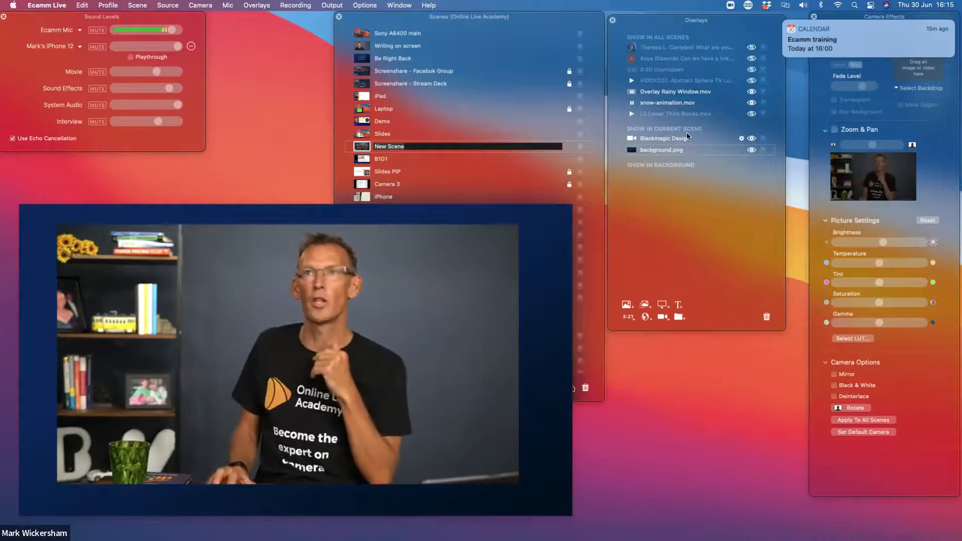
pyautogui.moveTo(671, 142)
pyautogui.mouseDown()
pyautogui.moveTo(668, 154)
pyautogui.moveTo(666, 137)
pyautogui.mouseUp()
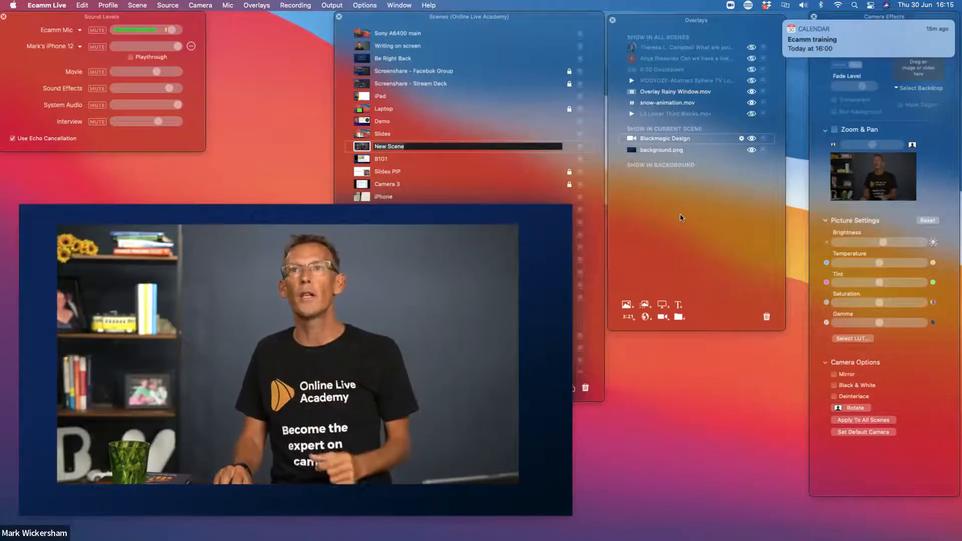
# Add another new scene below Laptop and switch the live output to the Sony A6400 main scene
pyautogui.click(507, 107)
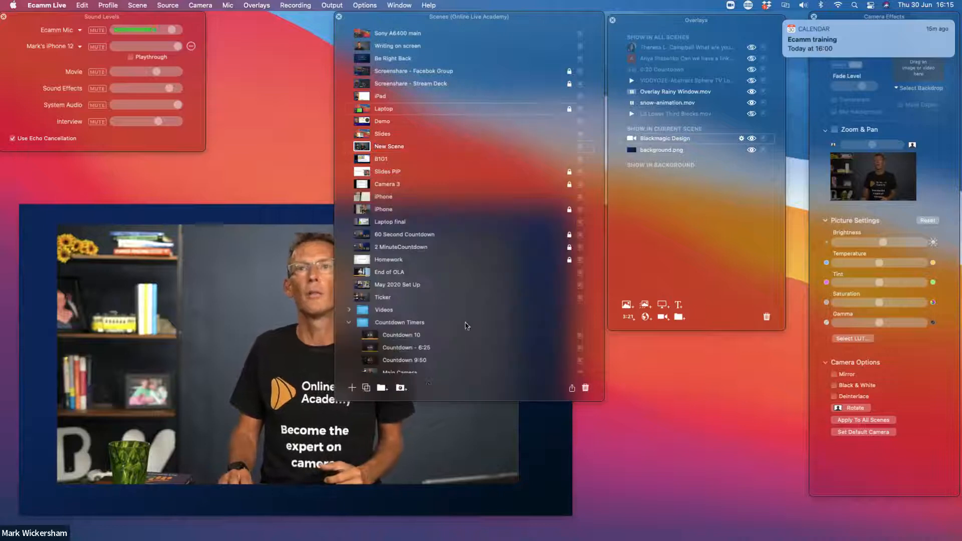
pyautogui.click(353, 389)
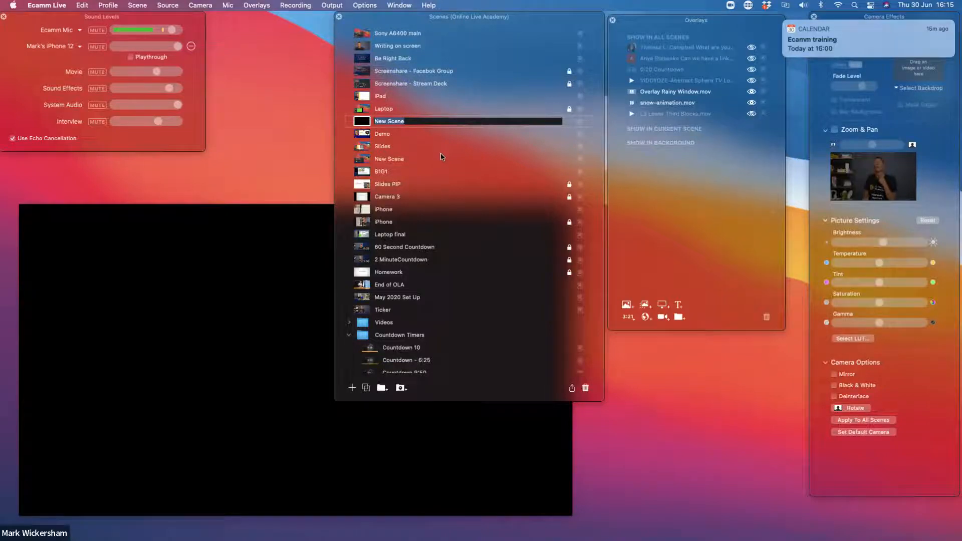
pyautogui.scroll(3, 375, 101)
pyautogui.click(387, 60)
pyautogui.click(361, 59)
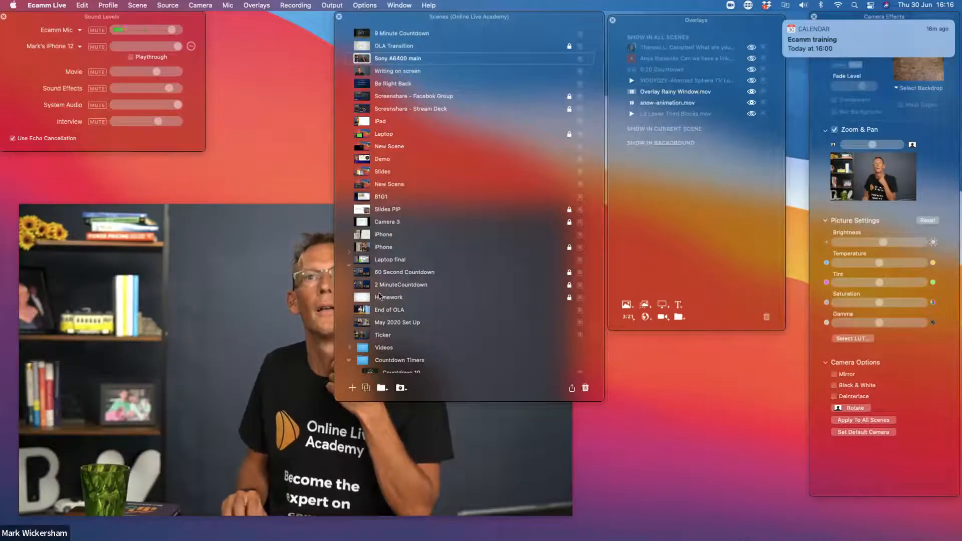
# Step the live output from the Laptop scene through New Scene and Demo to the Slides scene
pyautogui.scroll(-5, 379, 296)
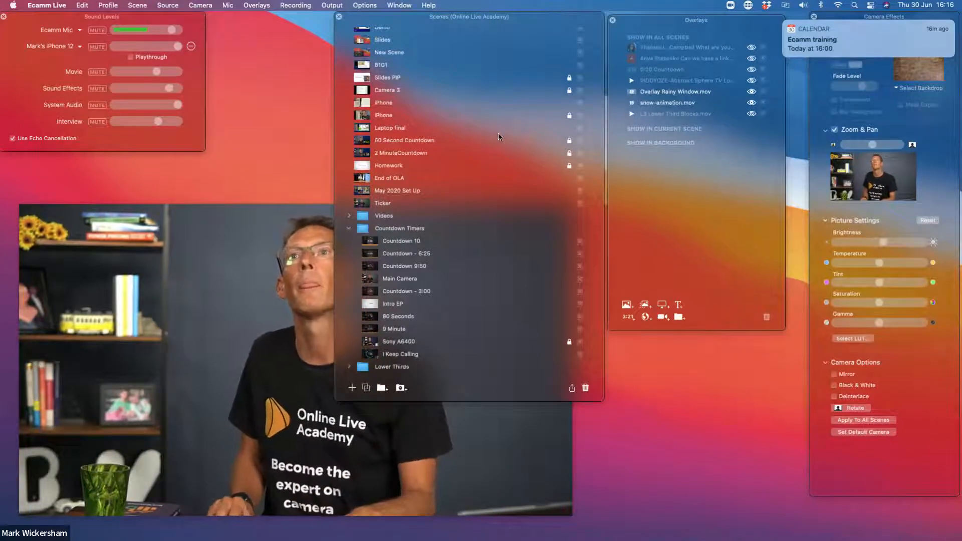
pyautogui.press('Down')
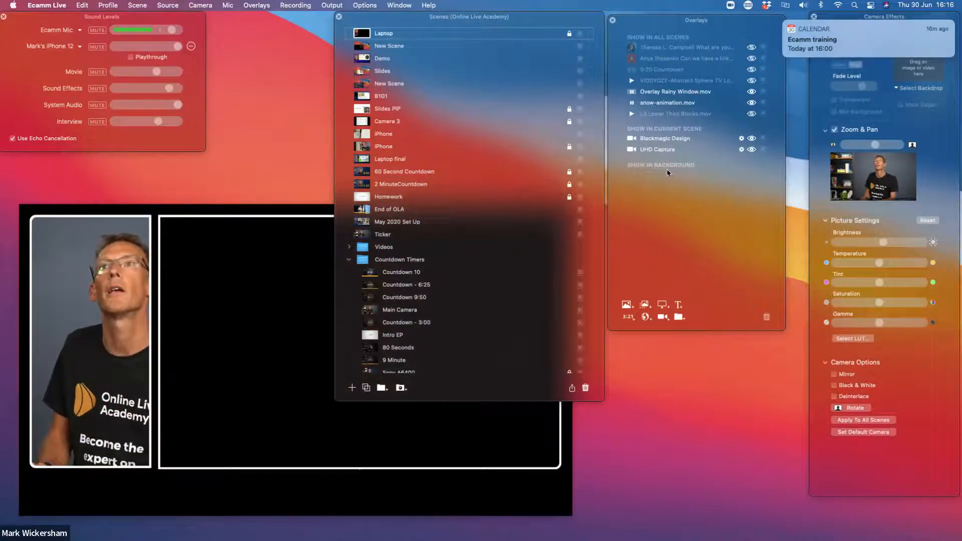
pyautogui.press('Down')
pyautogui.press('Down')
pyautogui.press('Down')
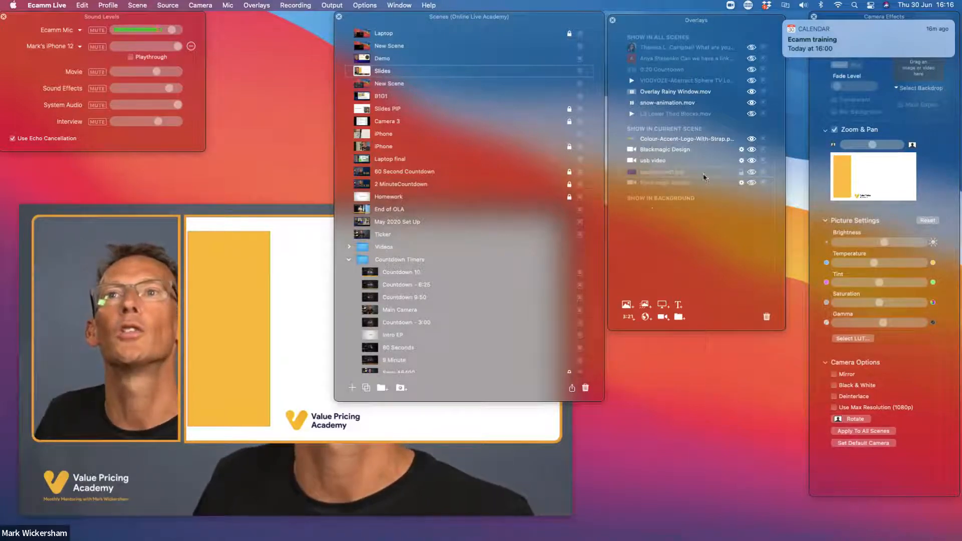
# Show the background1.jpg overlay in the Slides scene and move it into the background section
pyautogui.click(666, 173)
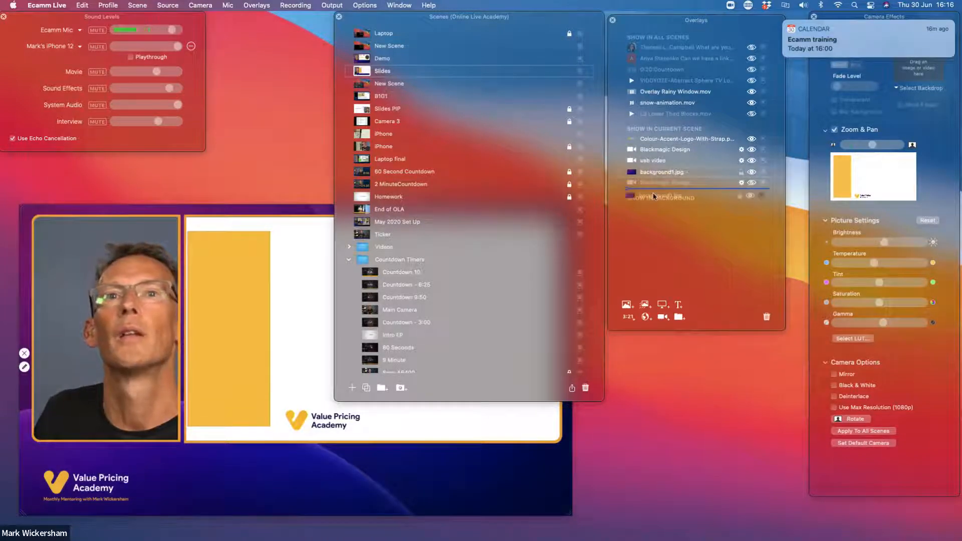
pyautogui.moveTo(652, 174); pyautogui.dragTo(650, 206)
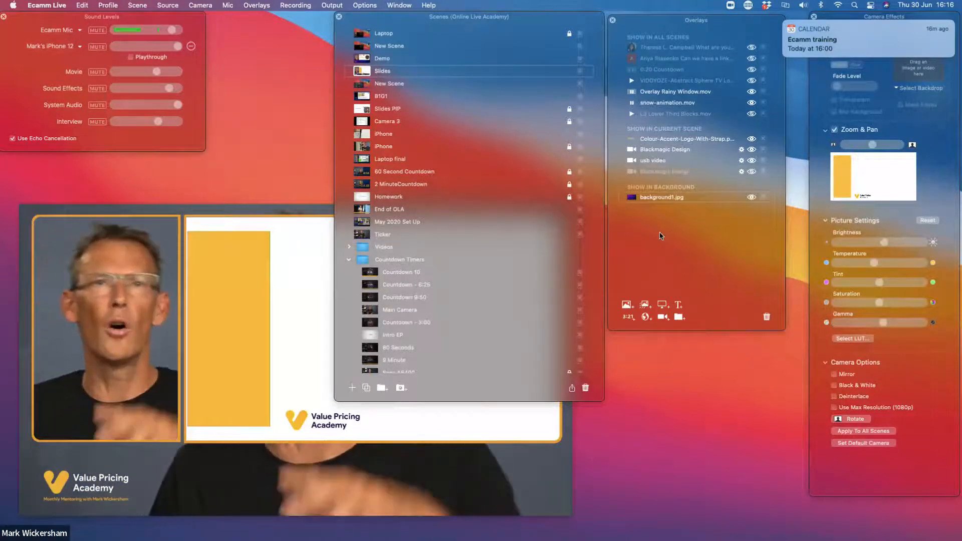
pyautogui.moveTo(377, 474)
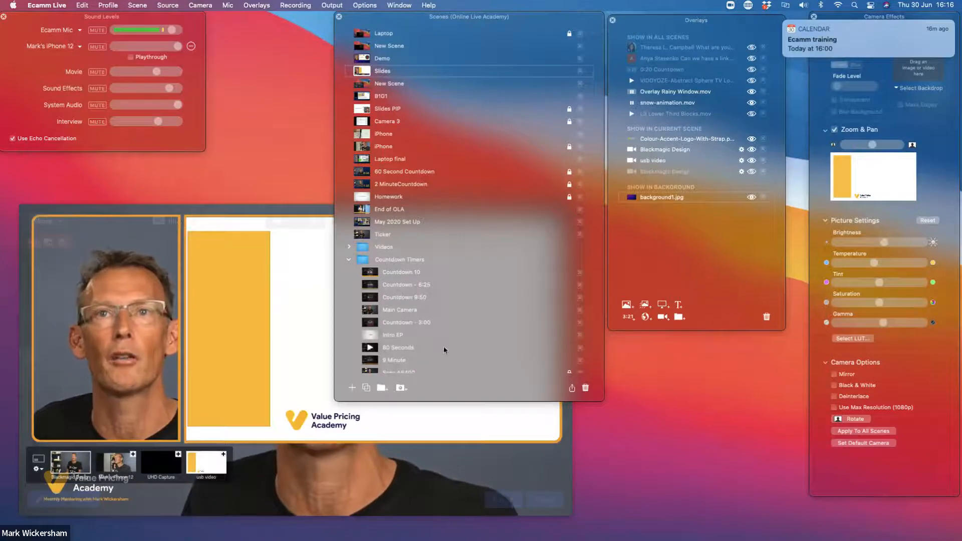
# Add a new scene below Slides, and toggle background1.jpg off and on within the current scene section before returning it to the background
pyautogui.click(352, 388)
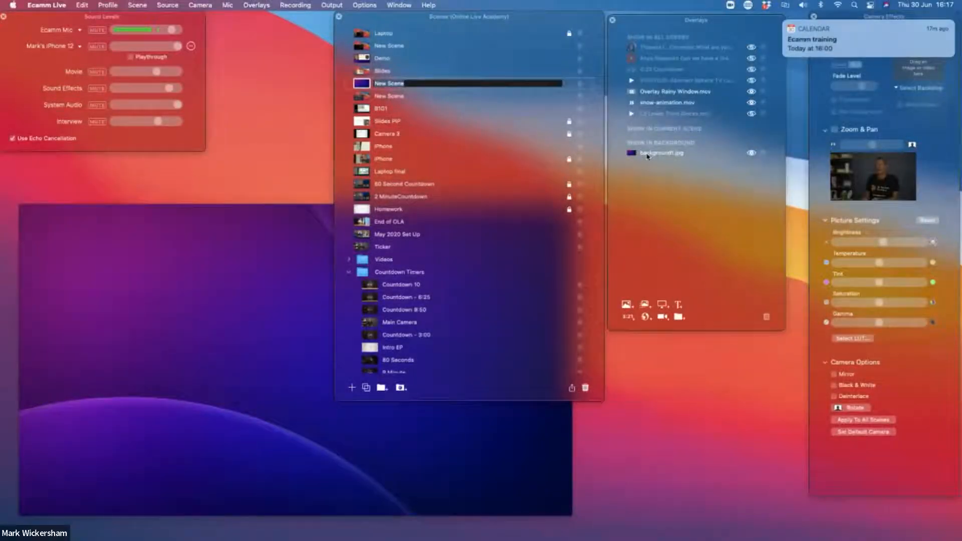
pyautogui.moveTo(647, 155); pyautogui.dragTo(650, 134)
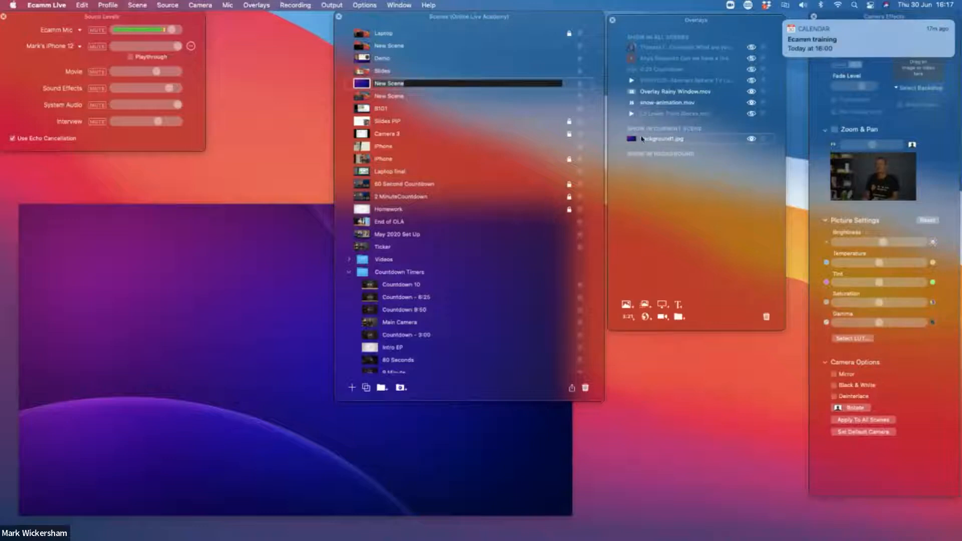
pyautogui.click(753, 140)
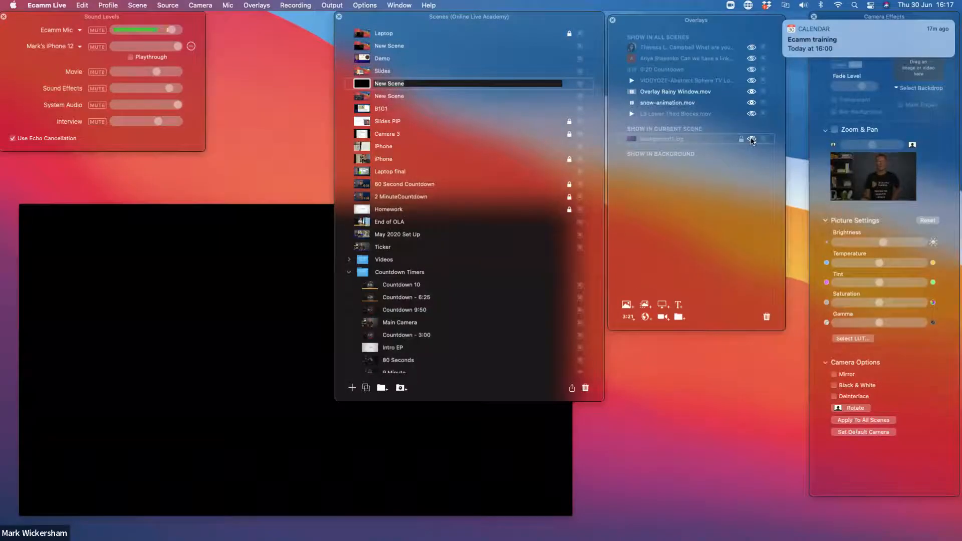
pyautogui.click(752, 139)
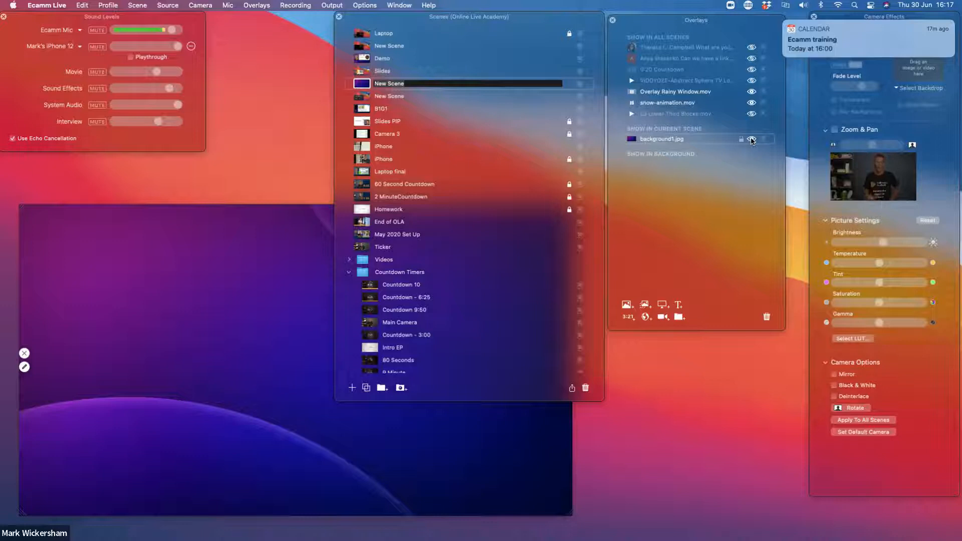
pyautogui.moveTo(661, 139); pyautogui.dragTo(663, 161)
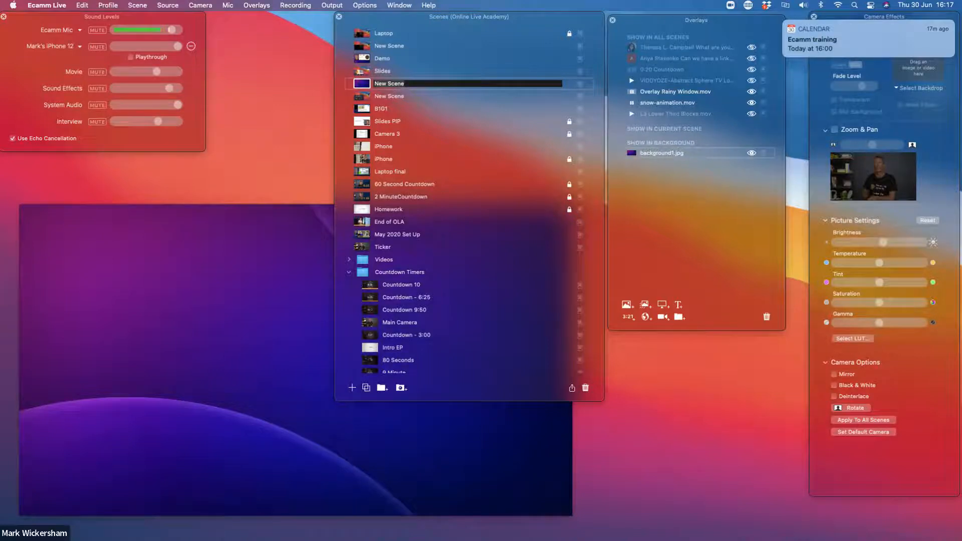
# Add a Screen Share overlay to the new scene over the background image
pyautogui.moveTo(200, 230)
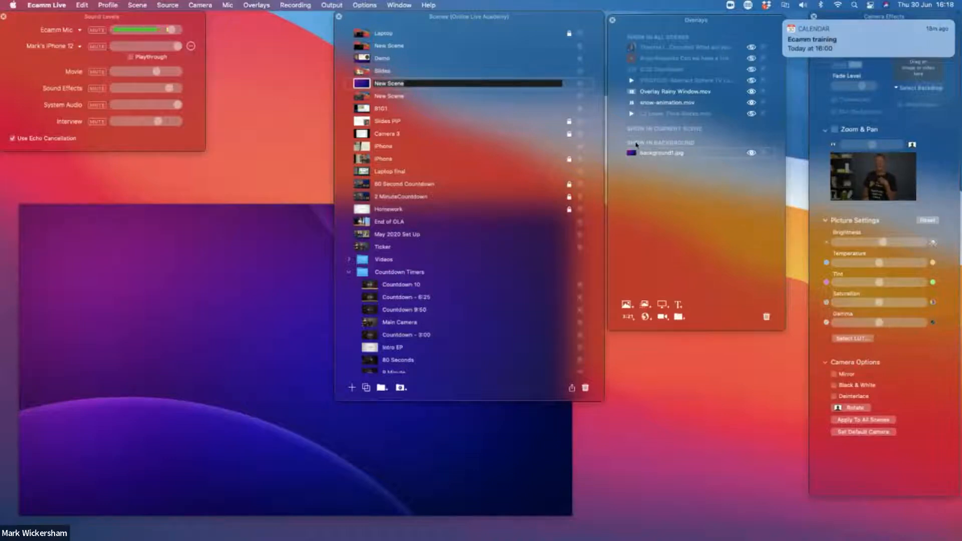
pyautogui.moveTo(141, 295)
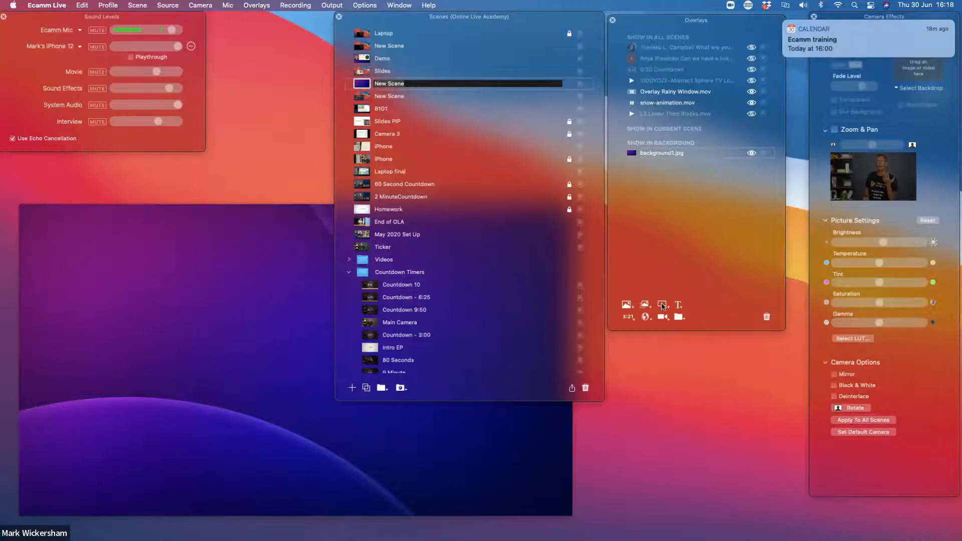
pyautogui.click(663, 305)
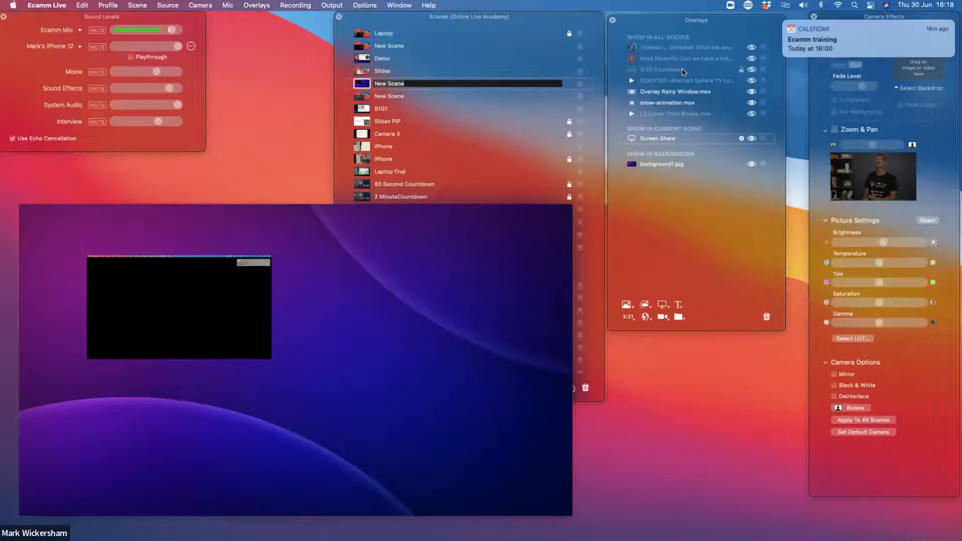
# Show the viewer comment overlay about pricing options and move it slightly up from the scene's lower edge
pyautogui.click(752, 48)
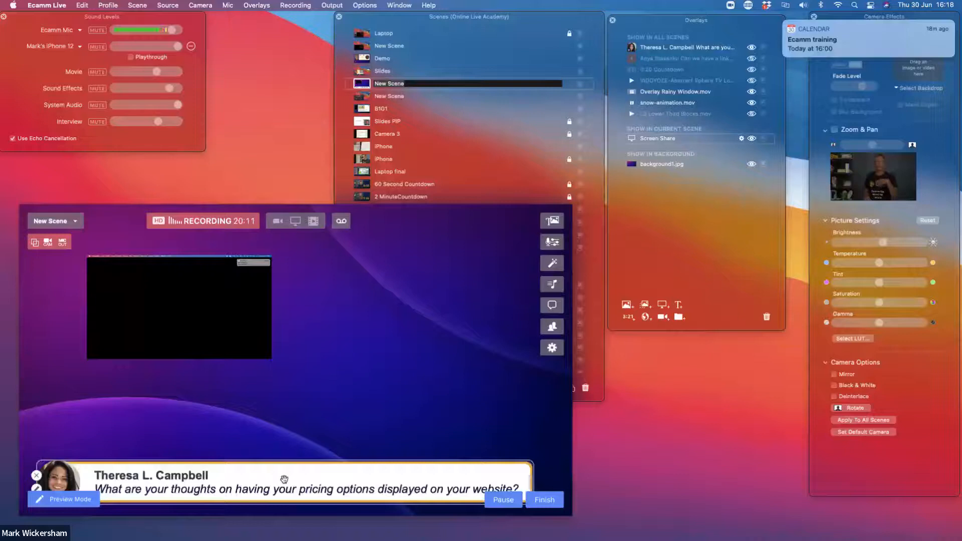
pyautogui.moveTo(284, 480); pyautogui.dragTo(287, 442)
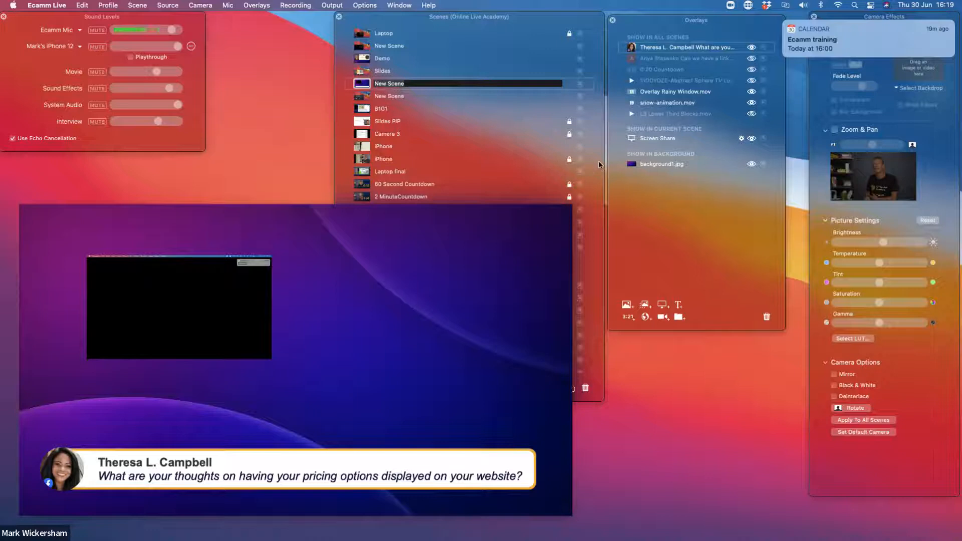
# Show the Comments & Reactions window and place it beside the main window, below Overlays
pyautogui.moveTo(513, 382)
pyautogui.moveTo(1, 20); pyautogui.dragTo(616, 266)
pyautogui.moveTo(498, 408)
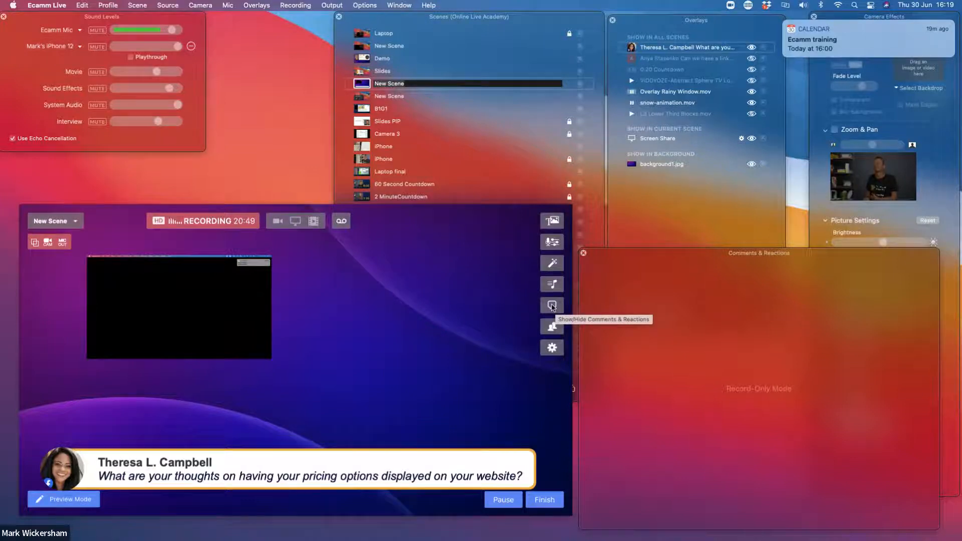
pyautogui.moveTo(685, 254); pyautogui.dragTo(682, 216)
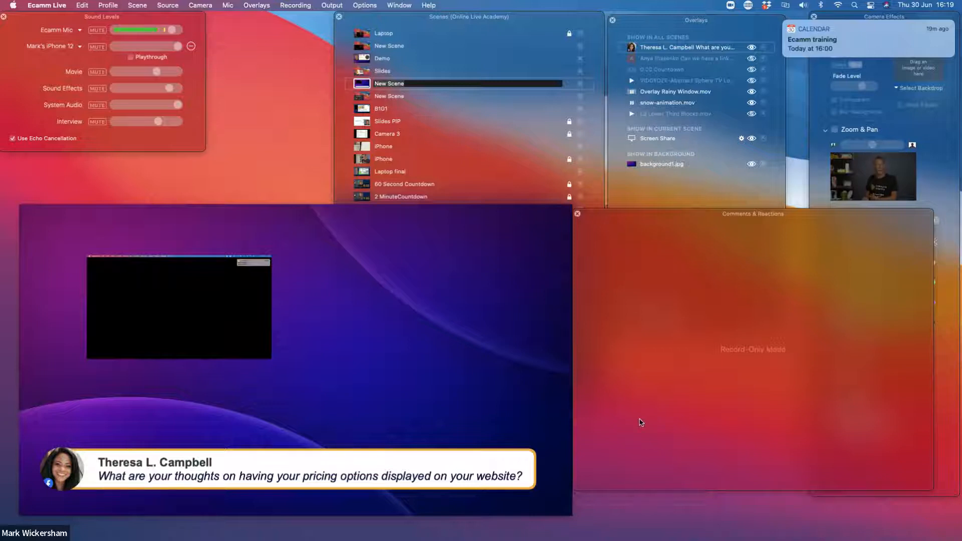
pyautogui.moveTo(643, 215); pyautogui.dragTo(640, 237)
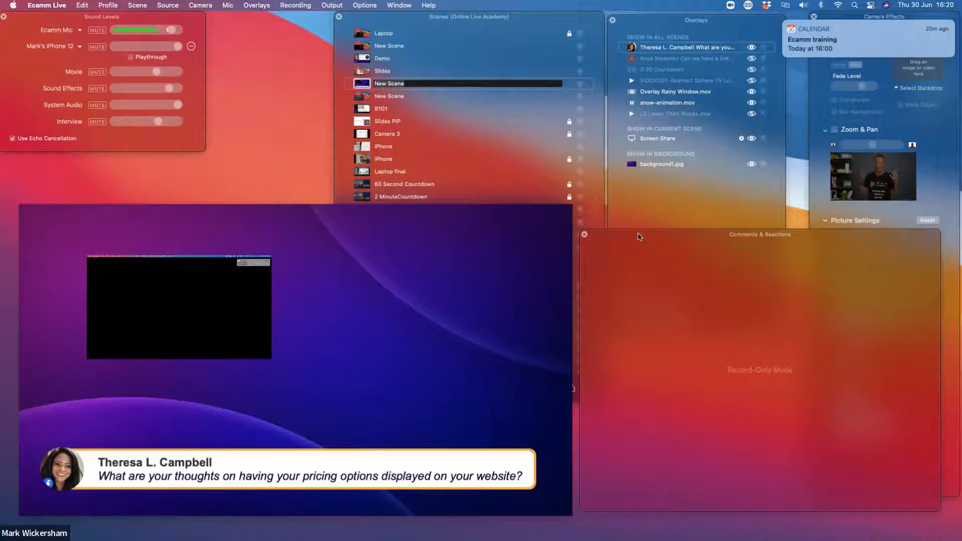
# Nudge the pricing options comment overlay, open it for text editing with the question text selected, and lower the editor window
pyautogui.moveTo(162, 462)
pyautogui.moveTo(156, 472)
pyautogui.mouseDown()
pyautogui.moveTo(150, 467)
pyautogui.moveTo(160, 471)
pyautogui.mouseUp()
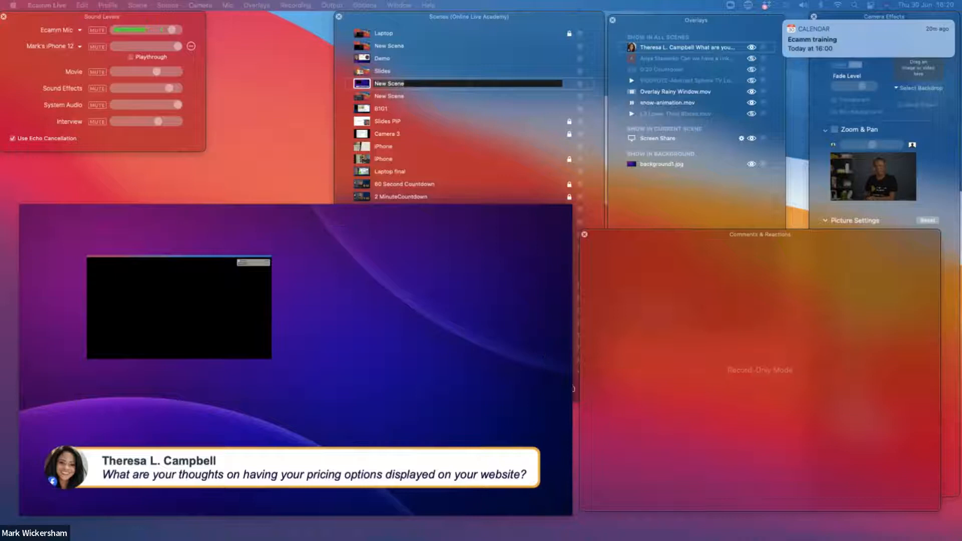
pyautogui.moveTo(1, 86); pyautogui.dragTo(772, 227)
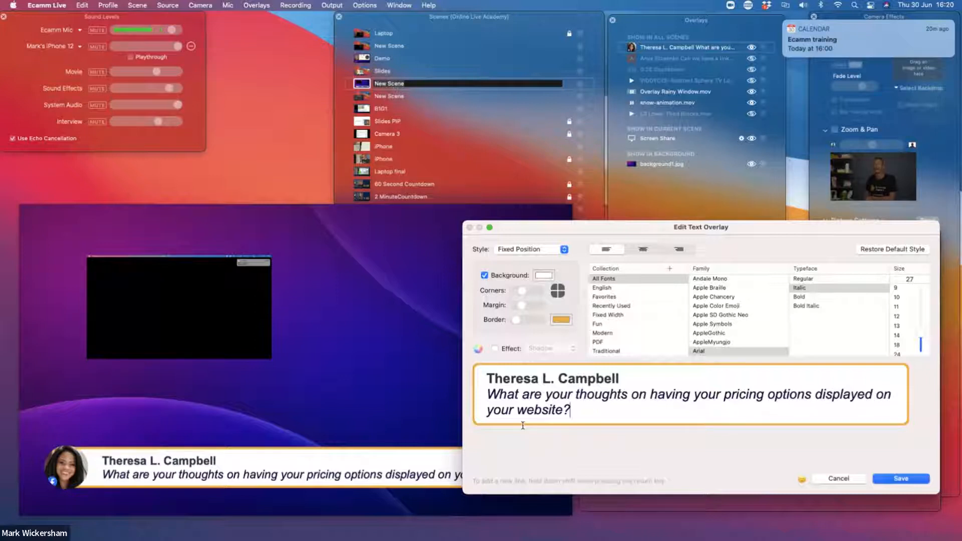
pyautogui.moveTo(506, 394); pyautogui.dragTo(620, 416)
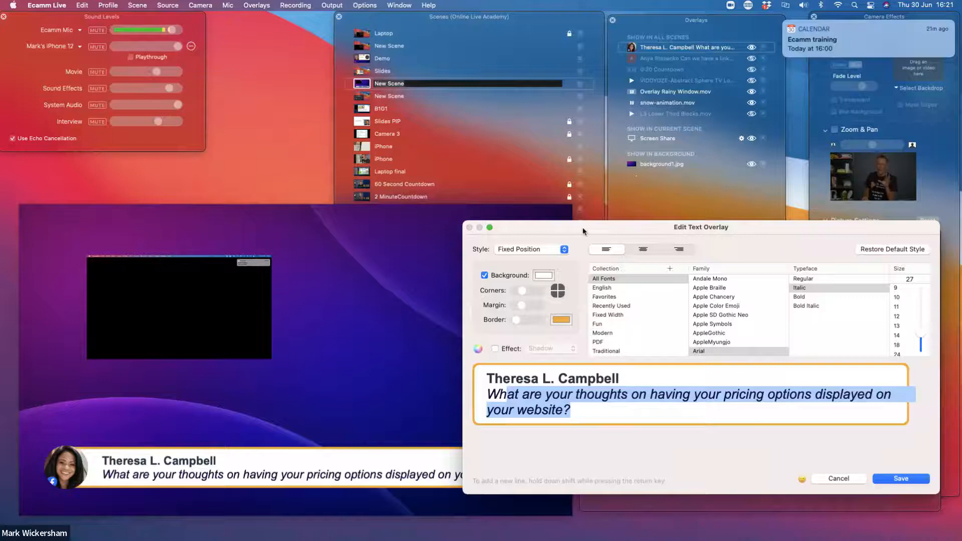
pyautogui.moveTo(582, 227); pyautogui.dragTo(590, 272)
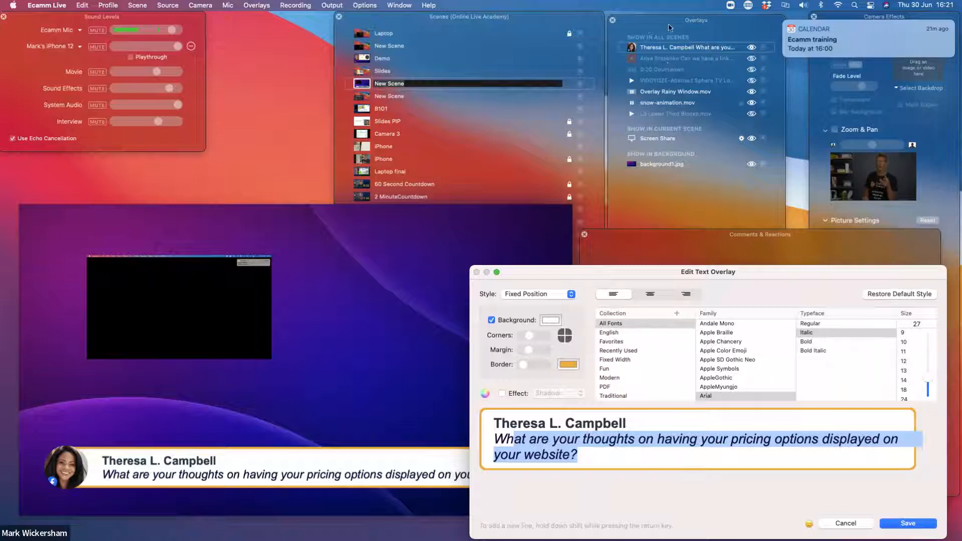
# Bring the Overlays window to the front and toggle the pricing options comment overlay off and back on
pyautogui.click(652, 29)
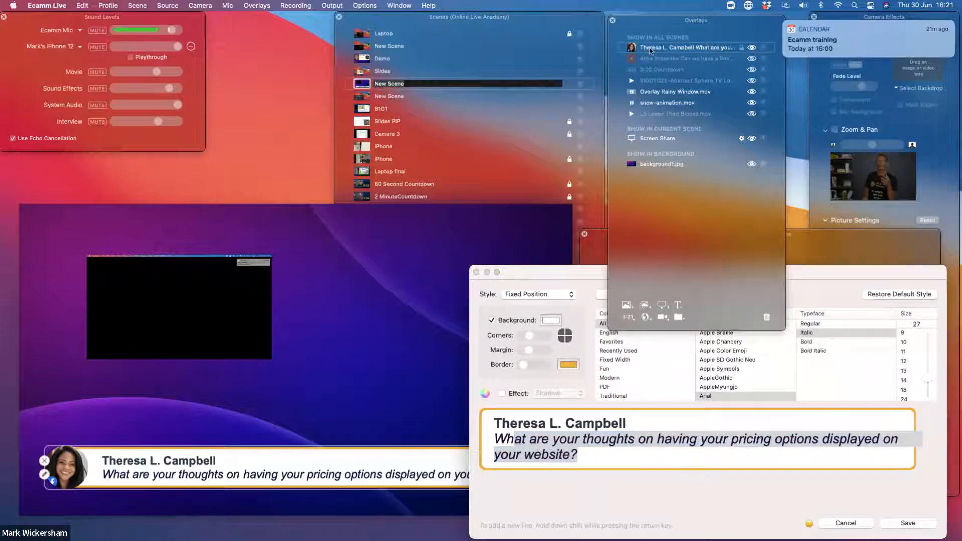
pyautogui.click(753, 48)
pyautogui.click(753, 48)
pyautogui.click(752, 49)
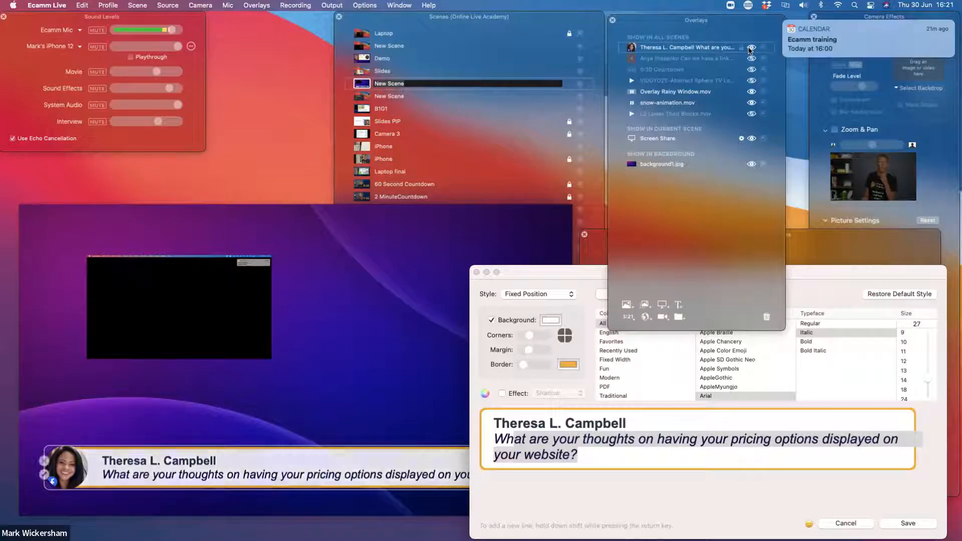
pyautogui.click(751, 48)
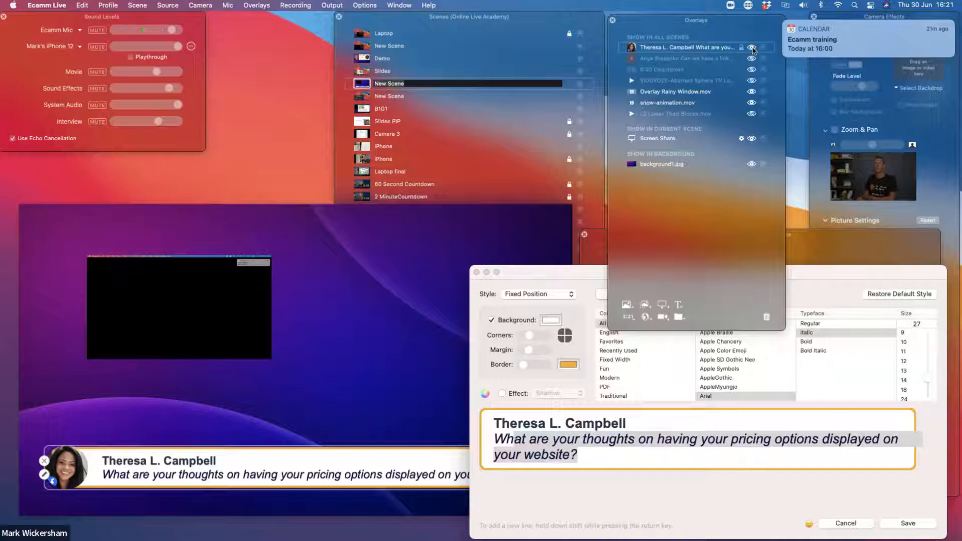
# Hide the pricing options comment overlay and show the bootcamp link comment overlay instead
pyautogui.click(753, 48)
pyautogui.click(752, 59)
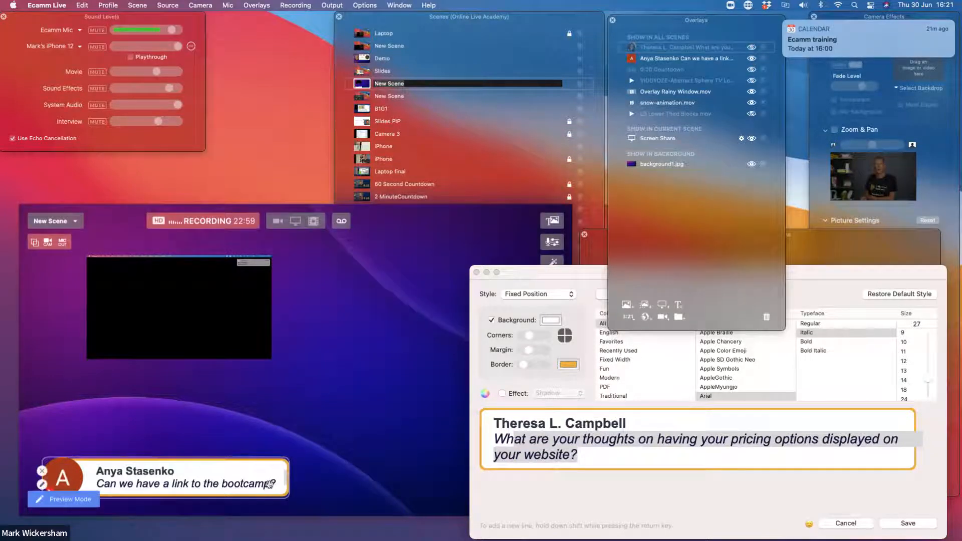
# Widen the bootcamp link comment to nearly the scene's full width, reposition it in the lower third, and hide the overlay
pyautogui.moveTo(289, 485); pyautogui.dragTo(546, 483)
pyautogui.moveTo(314, 485); pyautogui.dragTo(308, 265)
pyautogui.moveTo(325, 337); pyautogui.dragTo(325, 440)
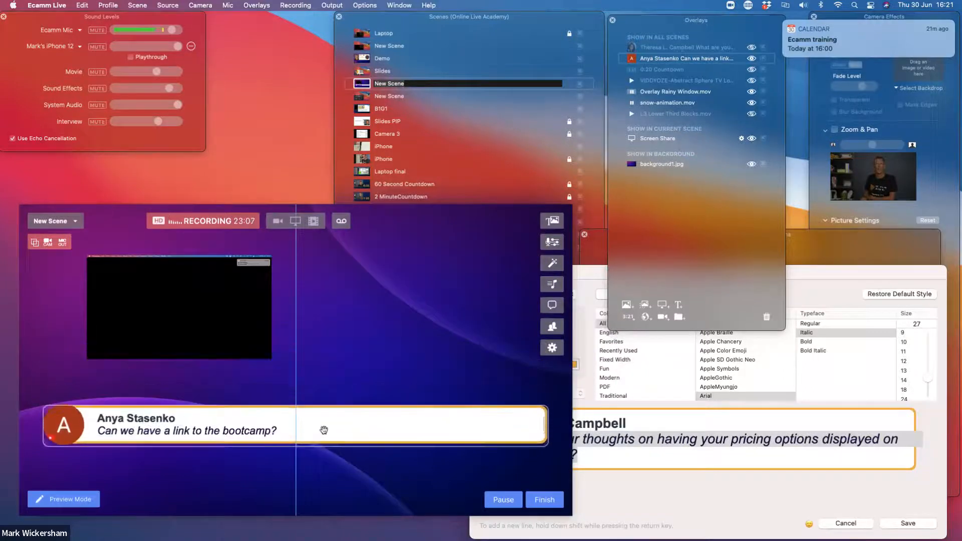
pyautogui.click(751, 59)
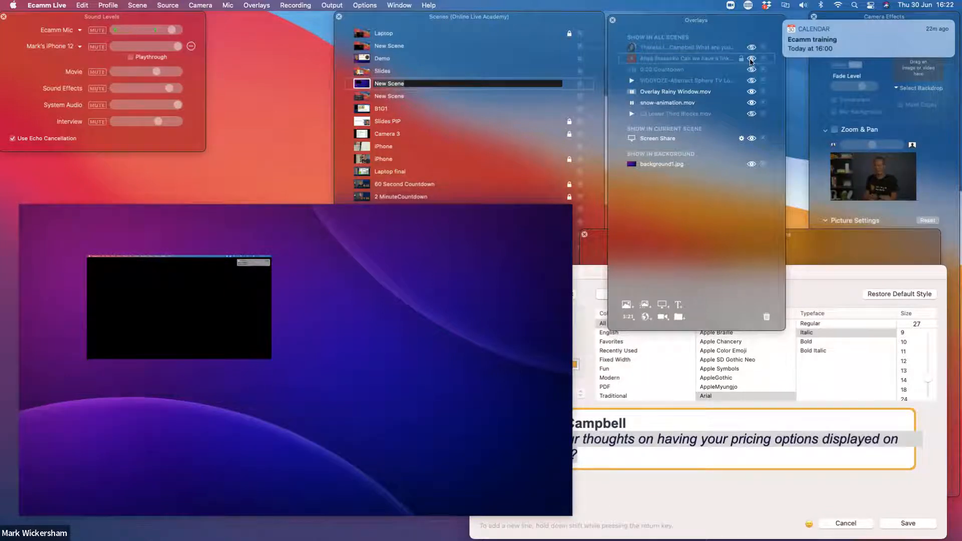
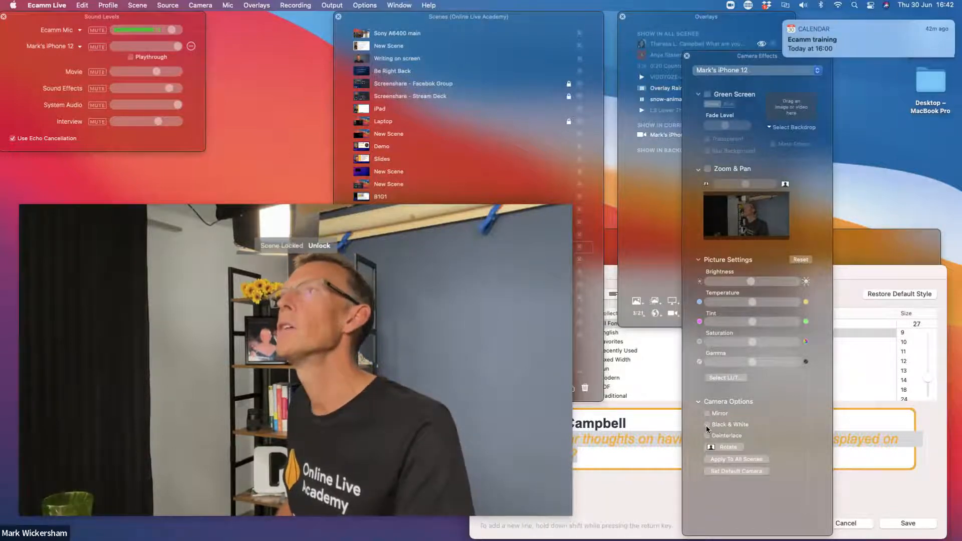
# Bring the Scenes window to the front and toggle the iPhone camera's black and white option on and back off
pyautogui.click(474, 92)
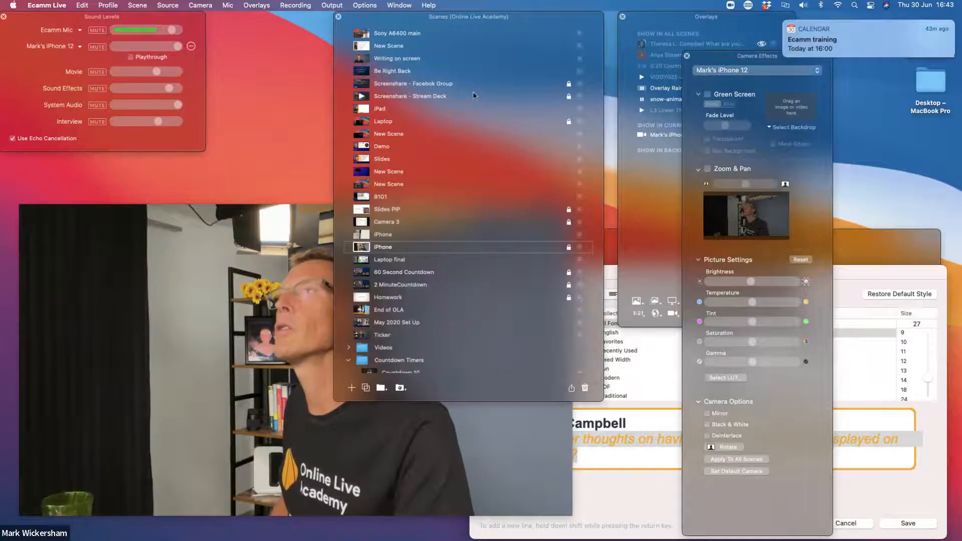
pyautogui.click(707, 425)
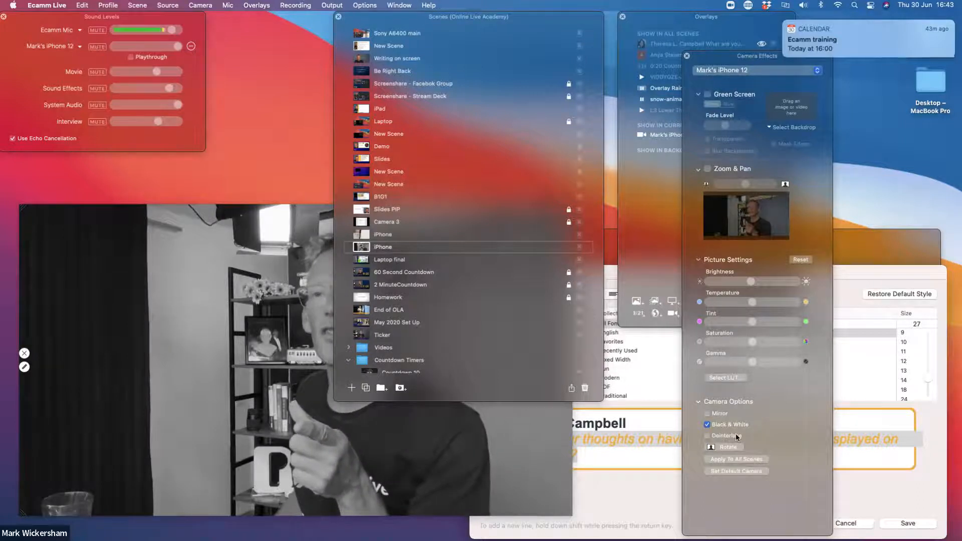
pyautogui.click(708, 425)
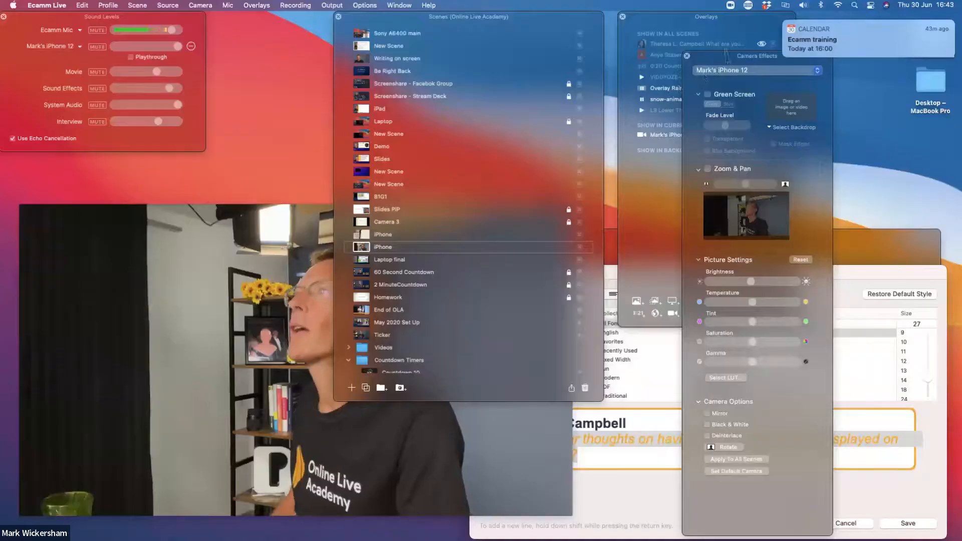
# Move the Camera Effects window aside, then zoom the Sony A6400 main camera in on the face and back out
pyautogui.moveTo(727, 55); pyautogui.dragTo(756, 53)
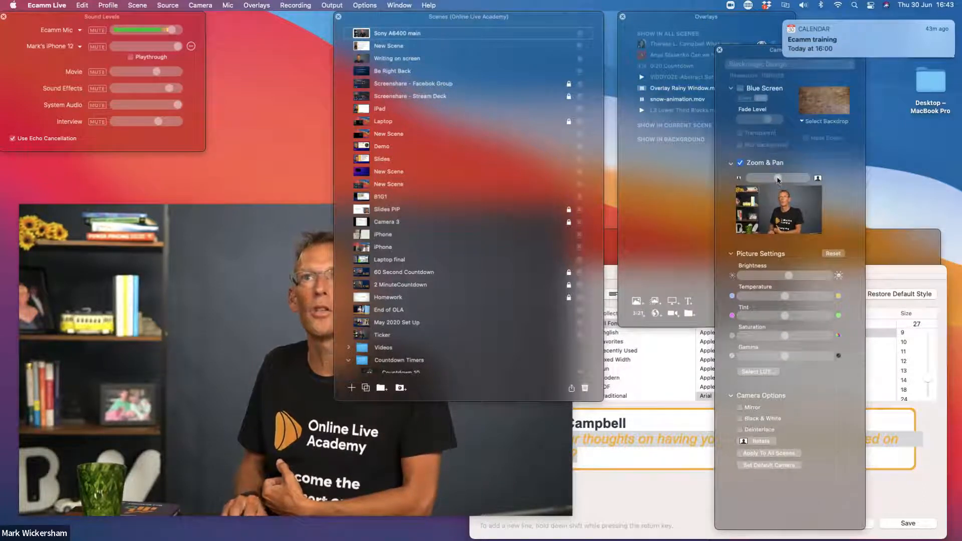
pyautogui.moveTo(776, 179); pyautogui.dragTo(790, 203)
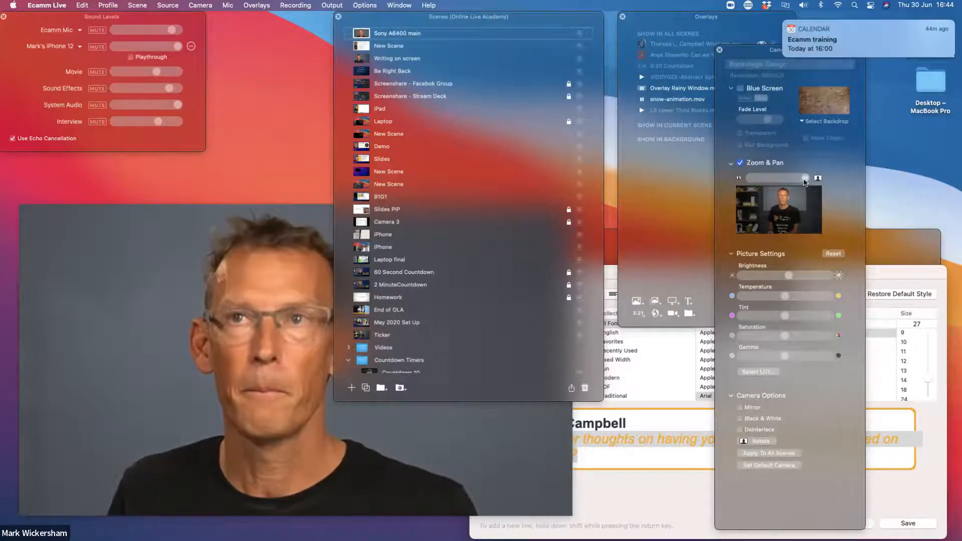
pyautogui.moveTo(804, 179); pyautogui.dragTo(780, 182)
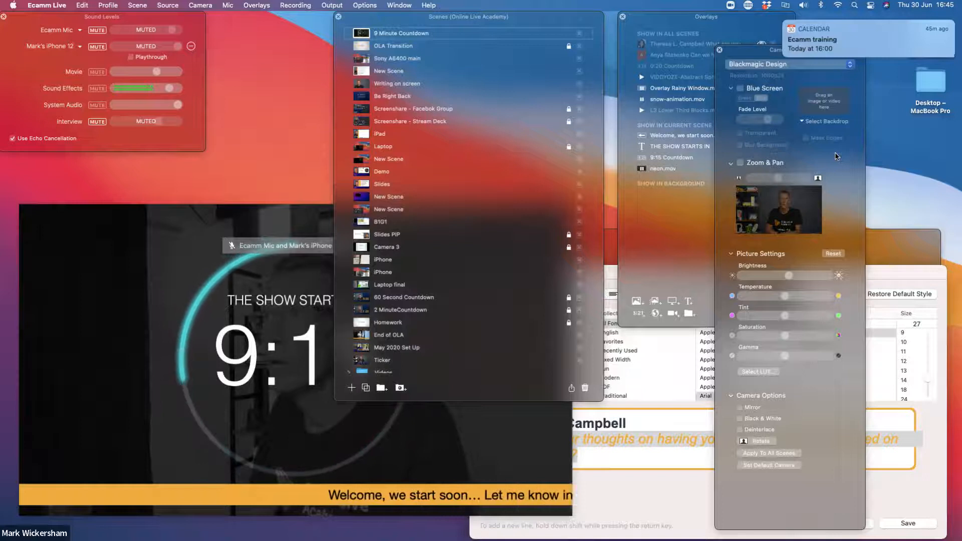
# Switch from the 9 Minute Countdown scene to Sony A6400 main, back to the countdown, and return to Sony A6400 main
pyautogui.press('super+3')
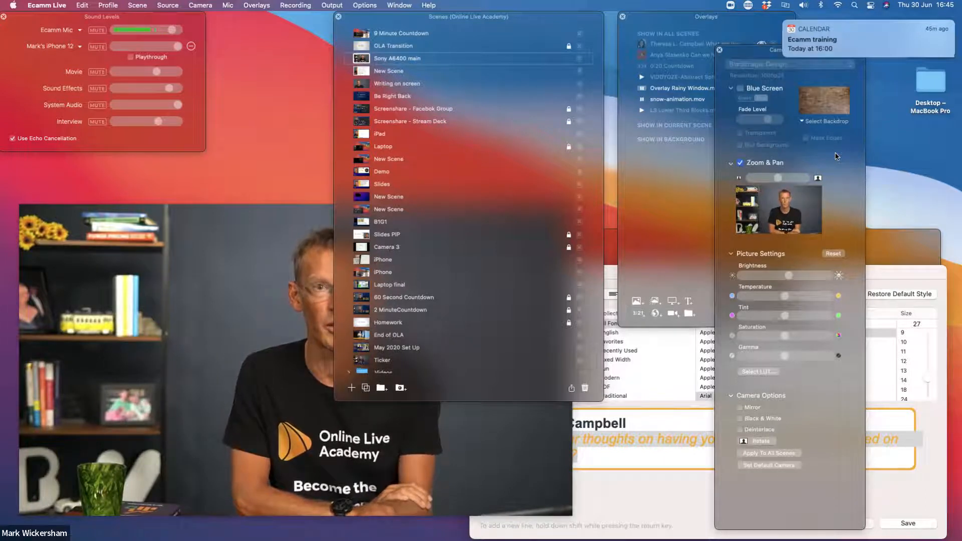
pyautogui.press('super+1')
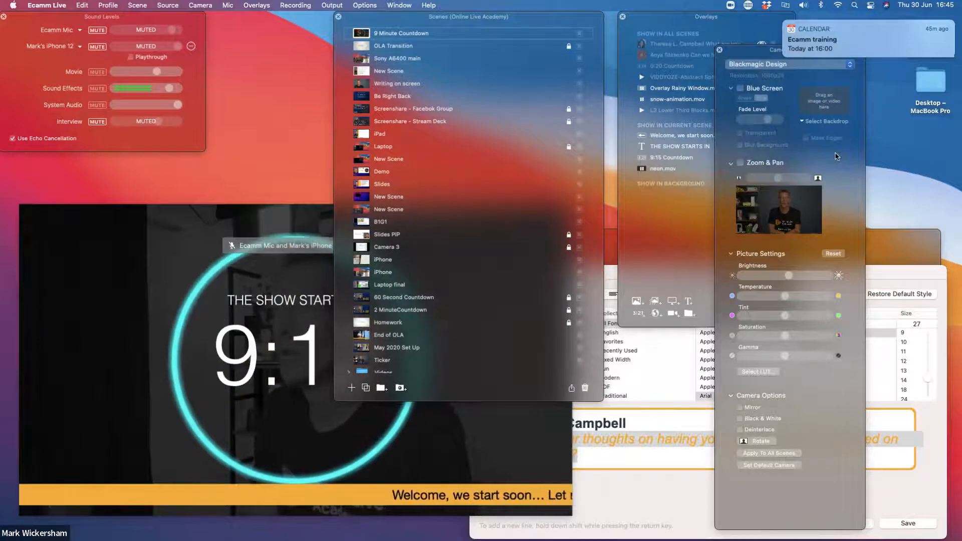
pyautogui.press('super+3')
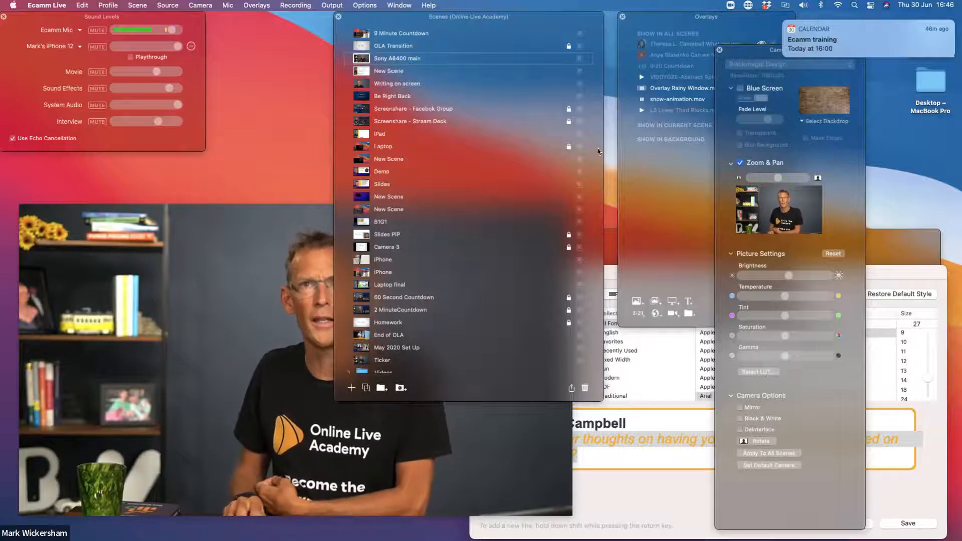
# Create a new empty scene and fill it with the backround4.jpg image as its background overlay
pyautogui.scroll(-5, 406, 351)
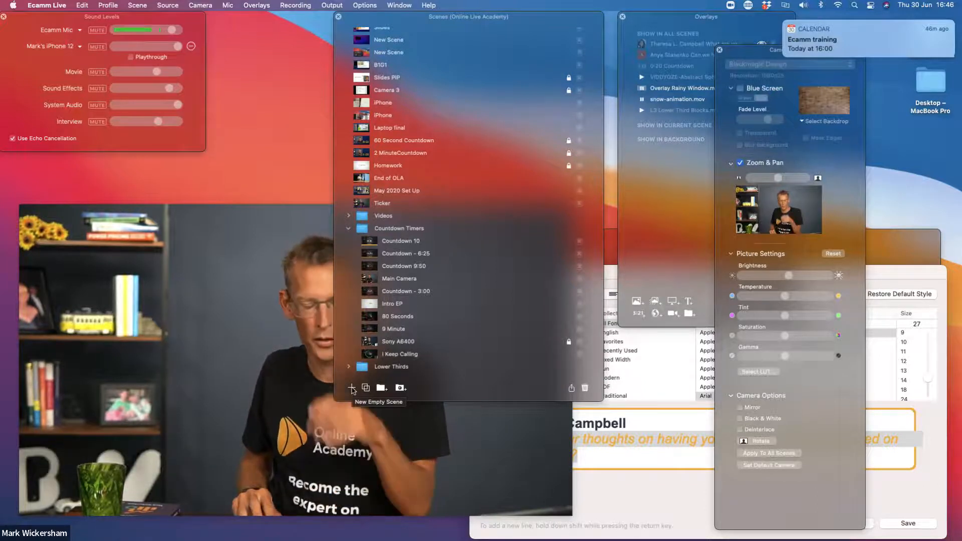
pyautogui.click(352, 389)
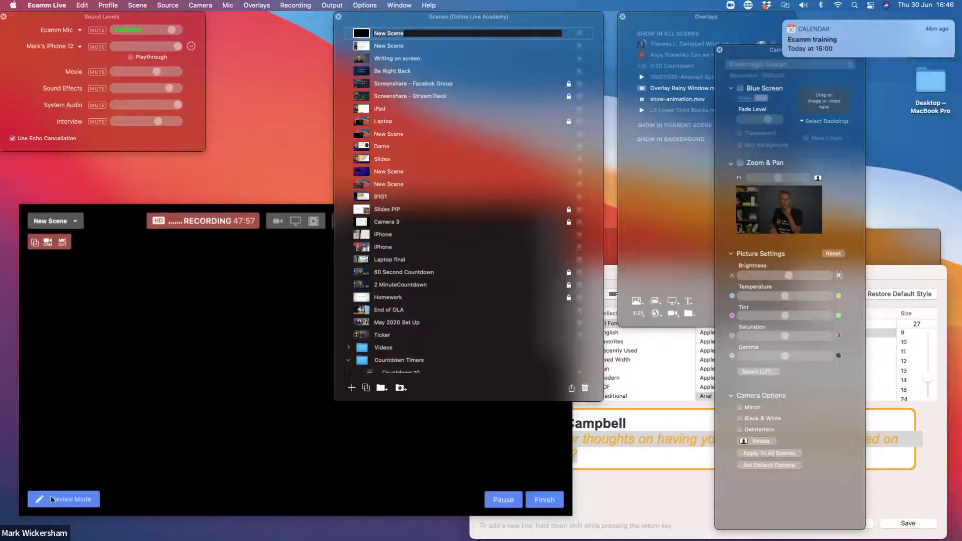
pyautogui.moveTo(128, 5); pyautogui.dragTo(221, 429)
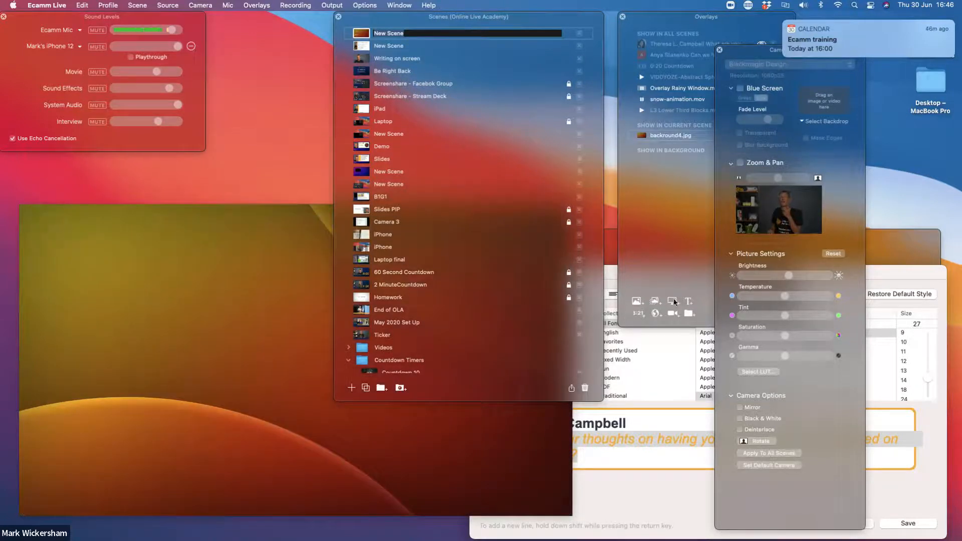
# Uncover the Overlays window, save the pending comment overlay edits, and add an auto-starting countdown overlay of 00:10:00 to the new scene
pyautogui.moveTo(691, 17); pyautogui.dragTo(678, 14)
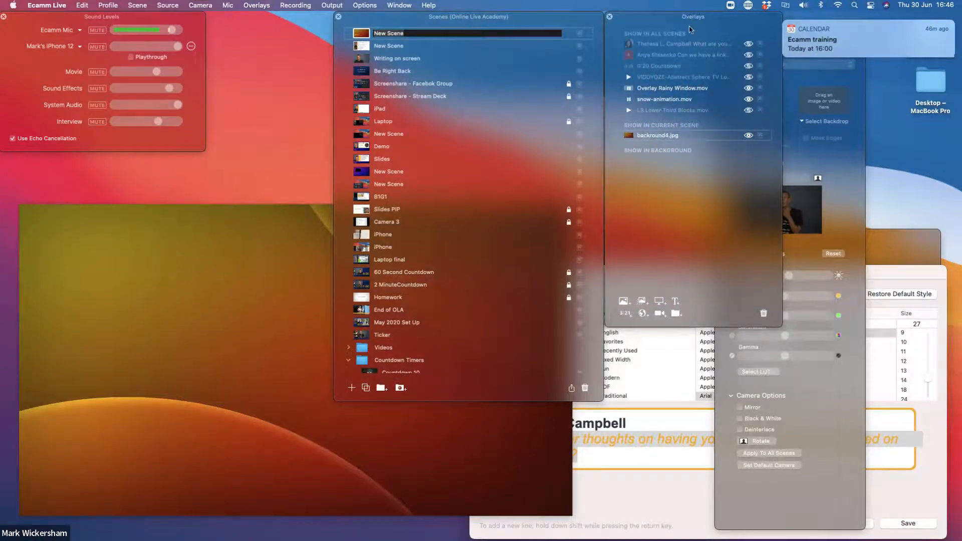
pyautogui.click(625, 316)
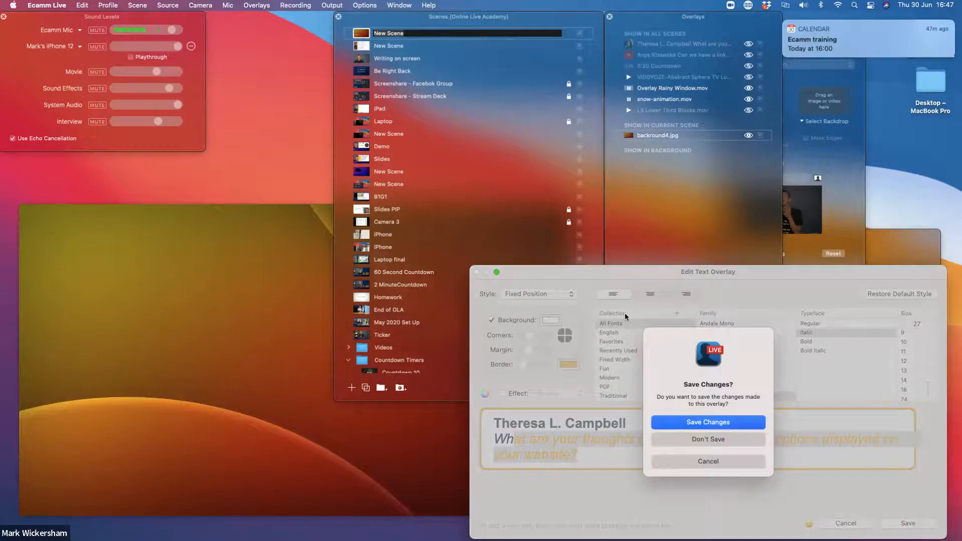
pyautogui.click(713, 423)
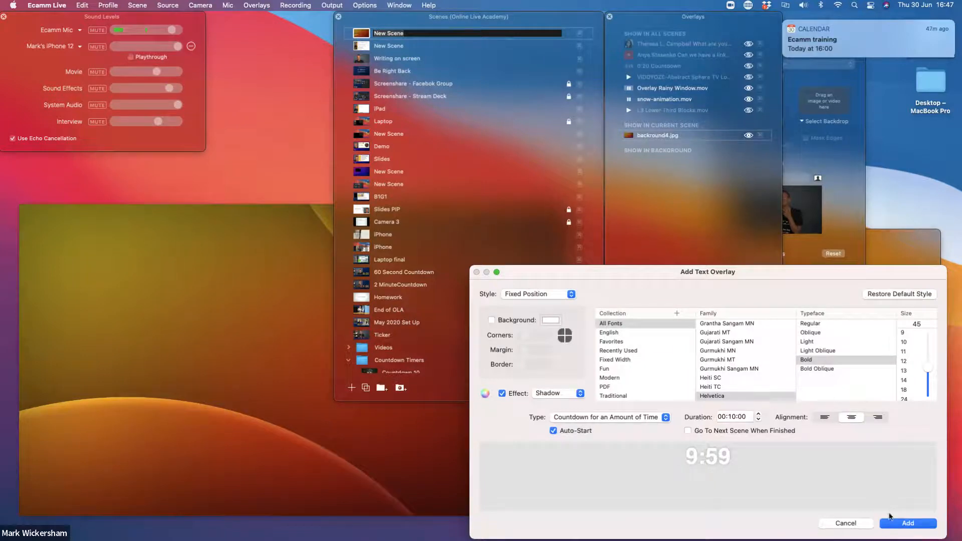
pyautogui.moveTo(772, 276); pyautogui.dragTo(598, 215)
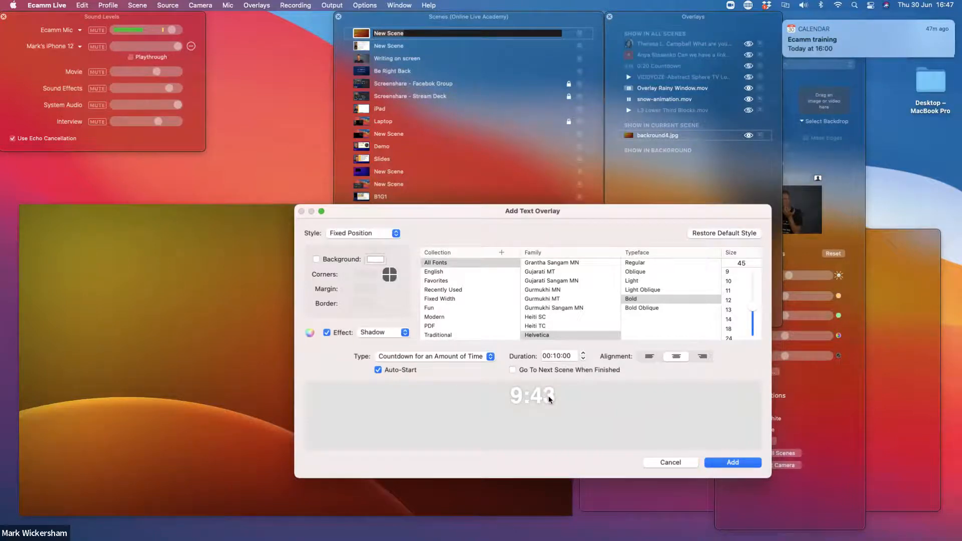
pyautogui.click(733, 462)
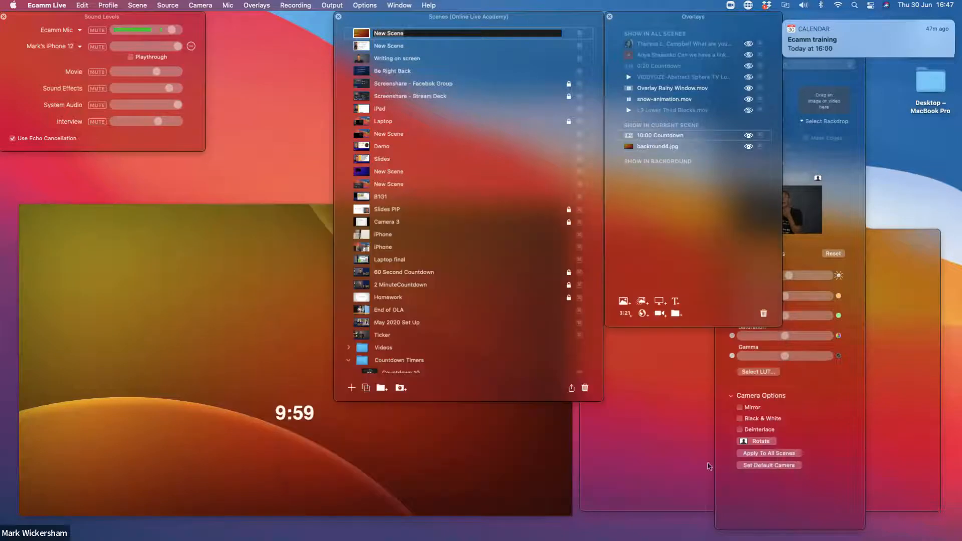
# Enlarge the countdown timer to about a third of the scene's width and position it near the centre
pyautogui.moveTo(297, 411)
pyautogui.moveTo(297, 411); pyautogui.dragTo(359, 452)
pyautogui.moveTo(283, 328); pyautogui.dragTo(288, 348)
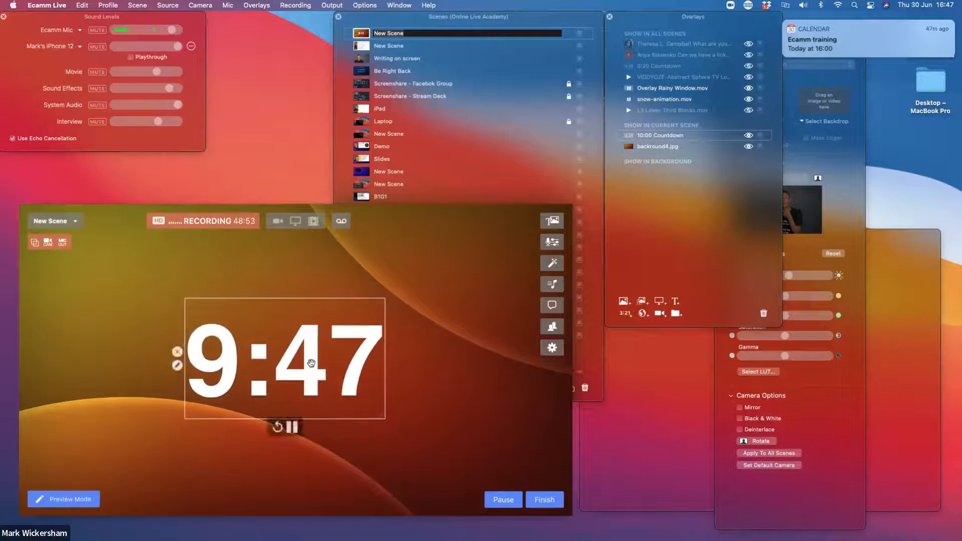
# Add a text overlay reading "Show starts in" to the new scene
pyautogui.click(675, 302)
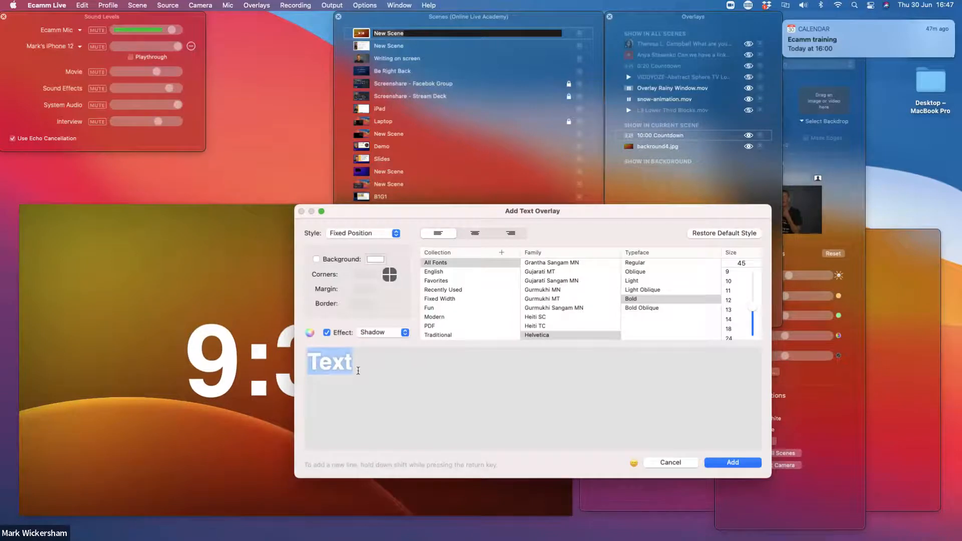
pyautogui.write('Show starts in')
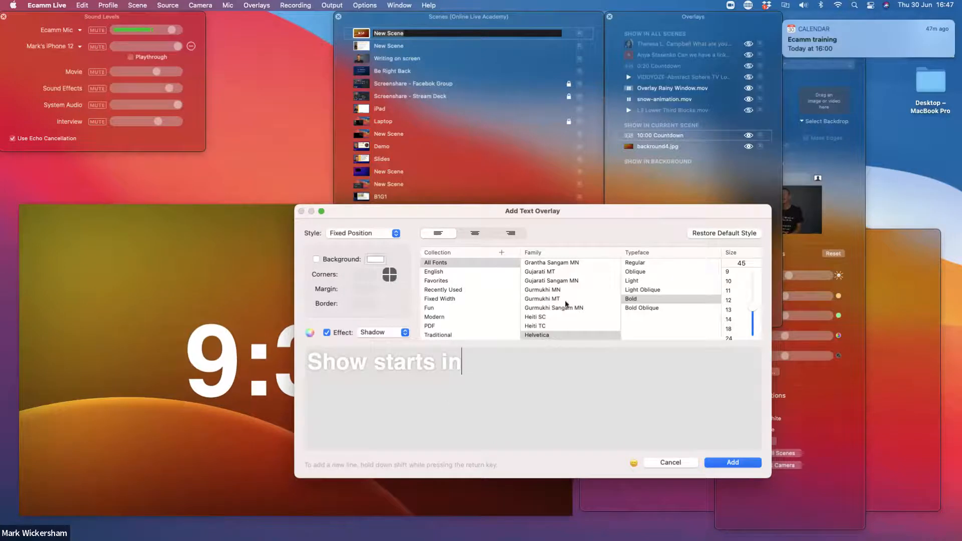
pyautogui.click(730, 463)
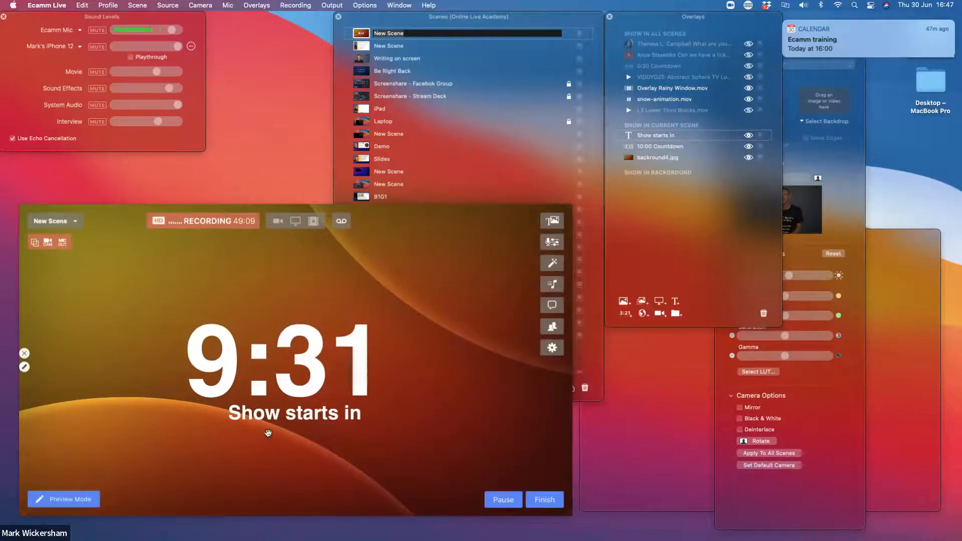
# Place the "Show starts in" text above the countdown timer and enlarge it to match the timer's width
pyautogui.moveTo(286, 416); pyautogui.dragTo(243, 281)
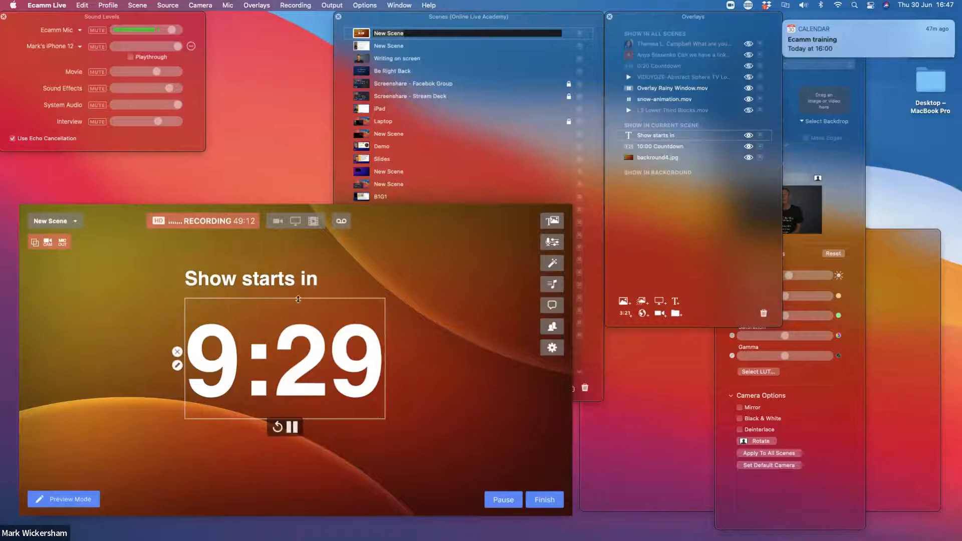
pyautogui.moveTo(316, 288); pyautogui.dragTo(382, 300)
pyautogui.click(334, 304)
pyautogui.click(299, 287)
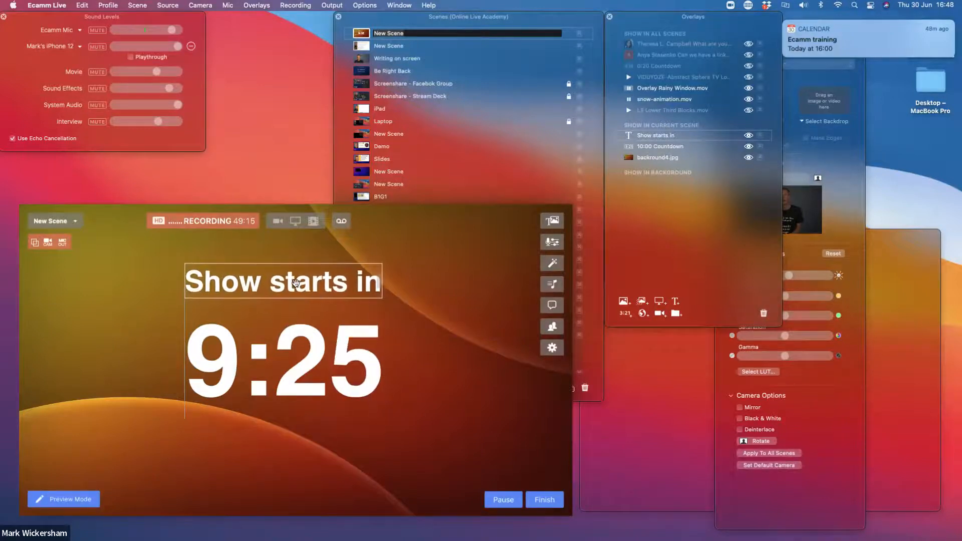
pyautogui.click(408, 416)
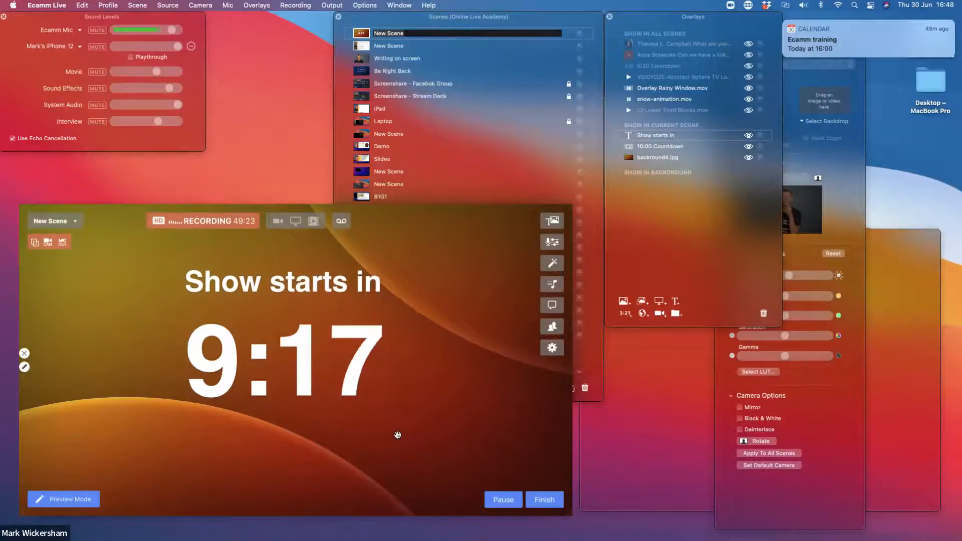
# Switch from the new countdown scene to the Sony A6400 main scene
pyautogui.moveTo(348, 395)
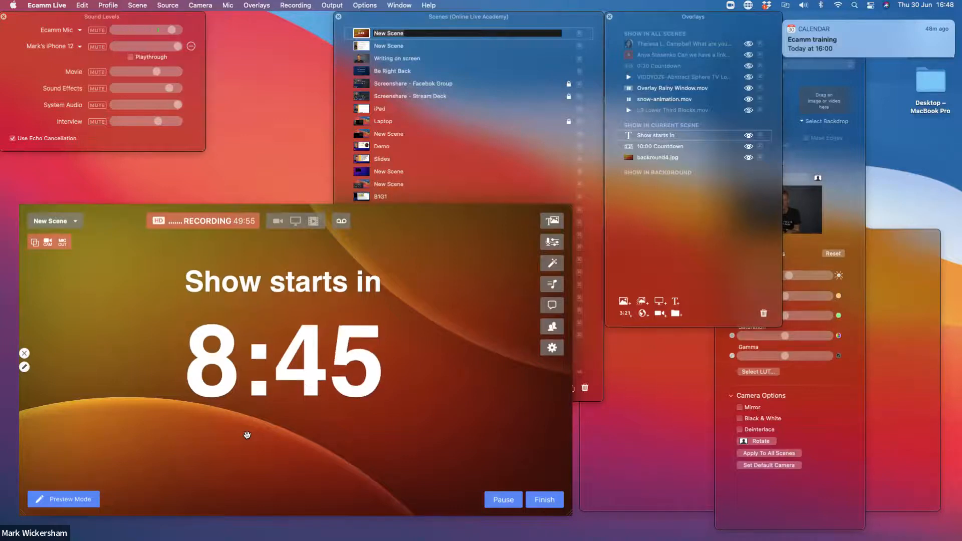
pyautogui.press('super+Up')
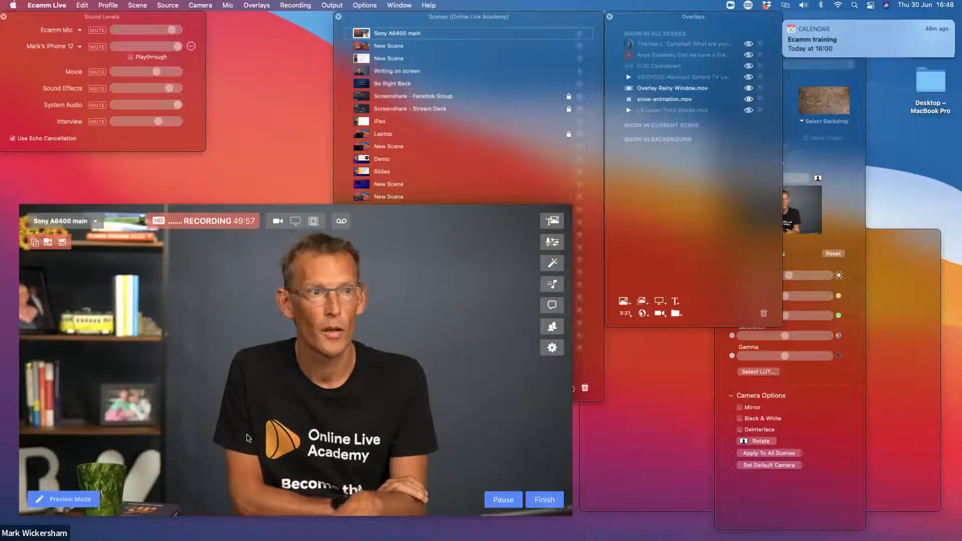